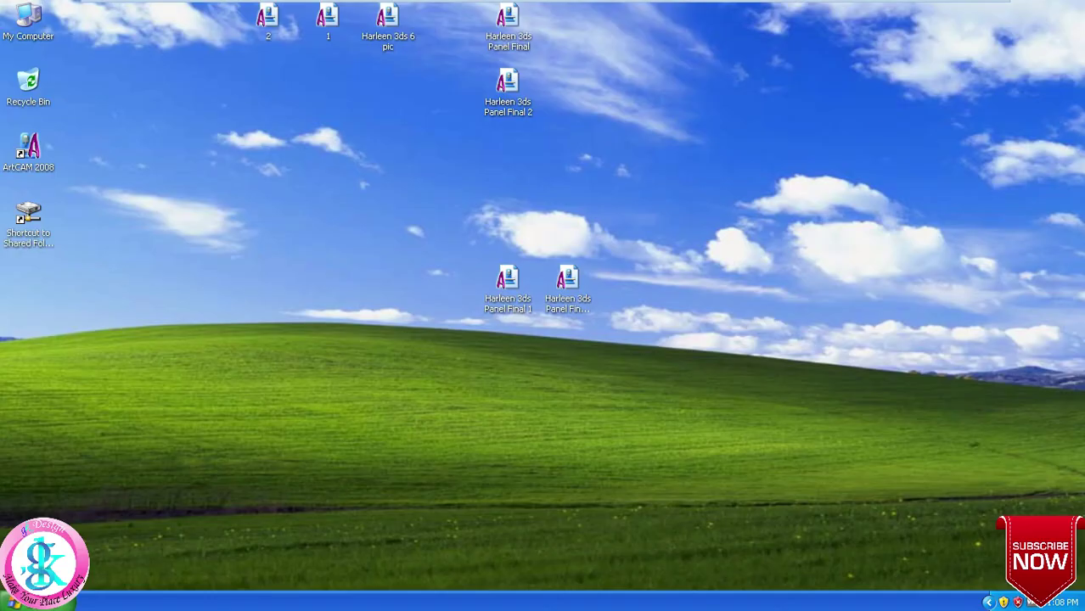
# Step: Refresh the Windows XP desktop five times, then launch ArtCAM 2008 from its shortcut
pyautogui.rightClick(247, 181)
pyautogui.click(270, 202)
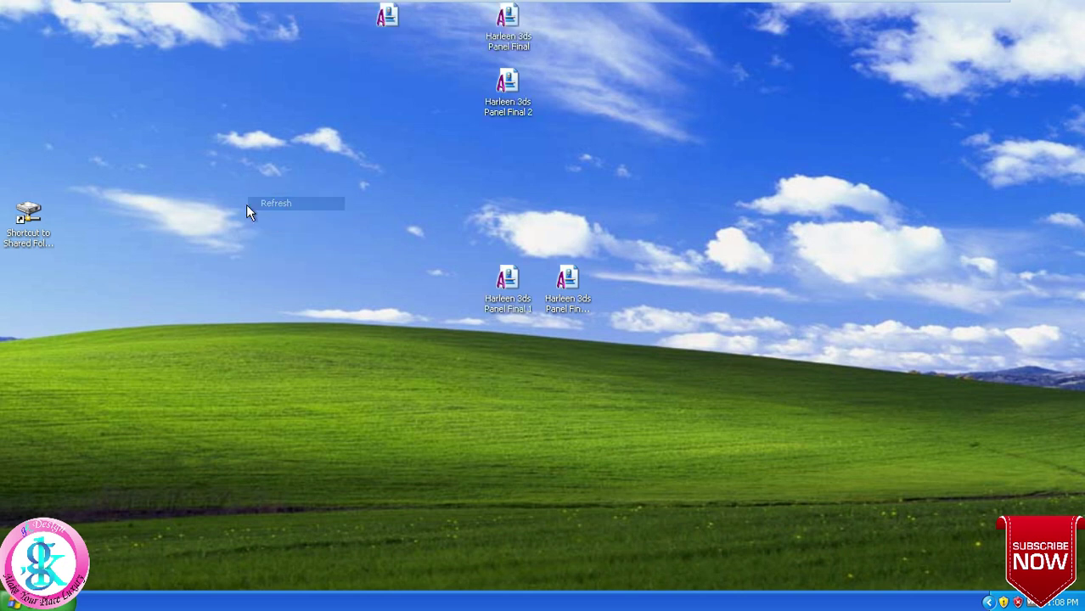
pyautogui.rightClick(238, 195)
pyautogui.click(280, 216)
pyautogui.rightClick(226, 207)
pyautogui.click(264, 229)
pyautogui.rightClick(247, 216)
pyautogui.click(290, 238)
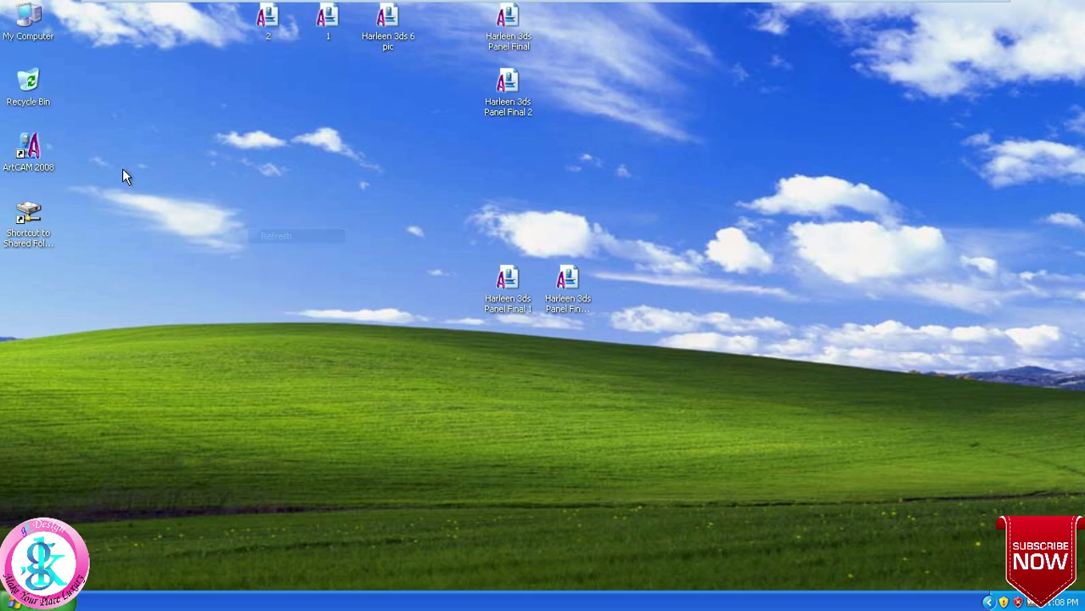
pyautogui.rightClick(169, 188)
pyautogui.click(189, 206)
pyautogui.click(39, 152)
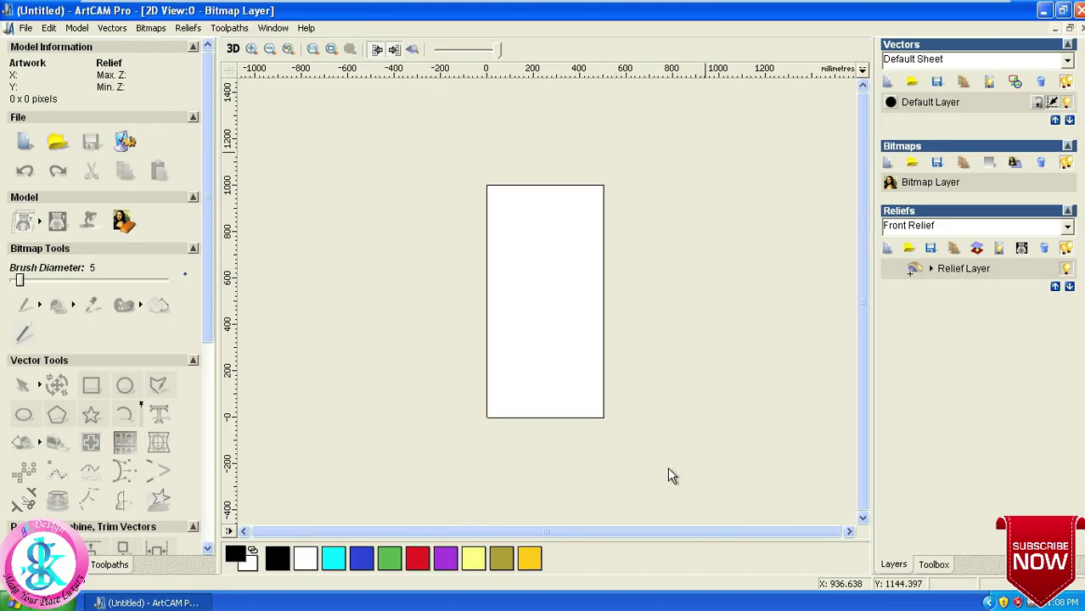
# Step: Draw a 50 mm radius circle near the panel's lower-left and nudge it into the corner
pyautogui.scroll(-3, 217, 251)
pyautogui.moveTo(216, 251); pyautogui.dragTo(217, 313)
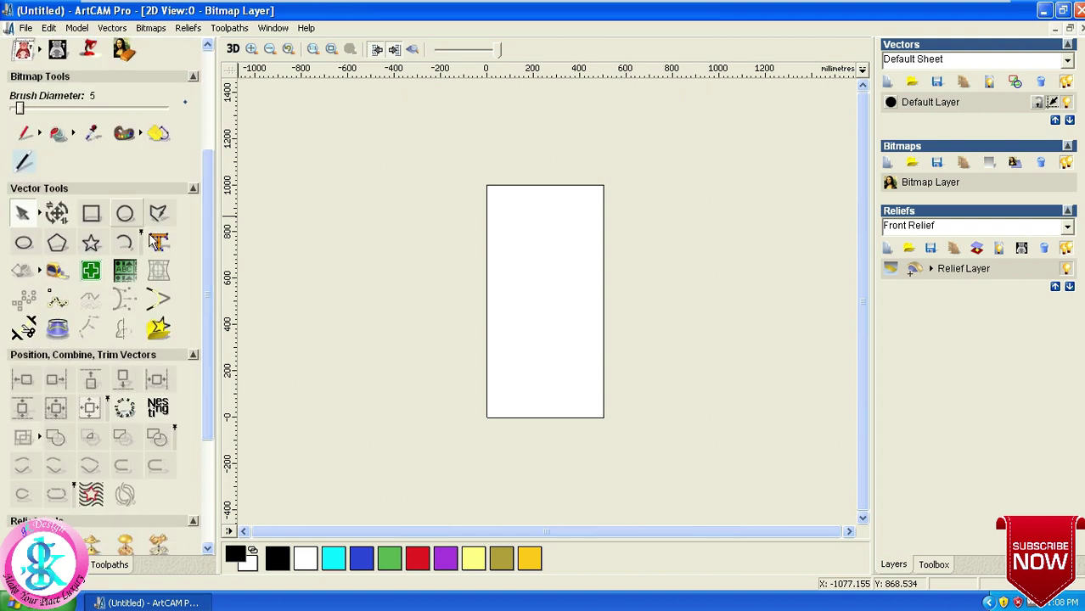
pyautogui.click(125, 214)
pyautogui.moveTo(493, 404); pyautogui.dragTo(503, 412)
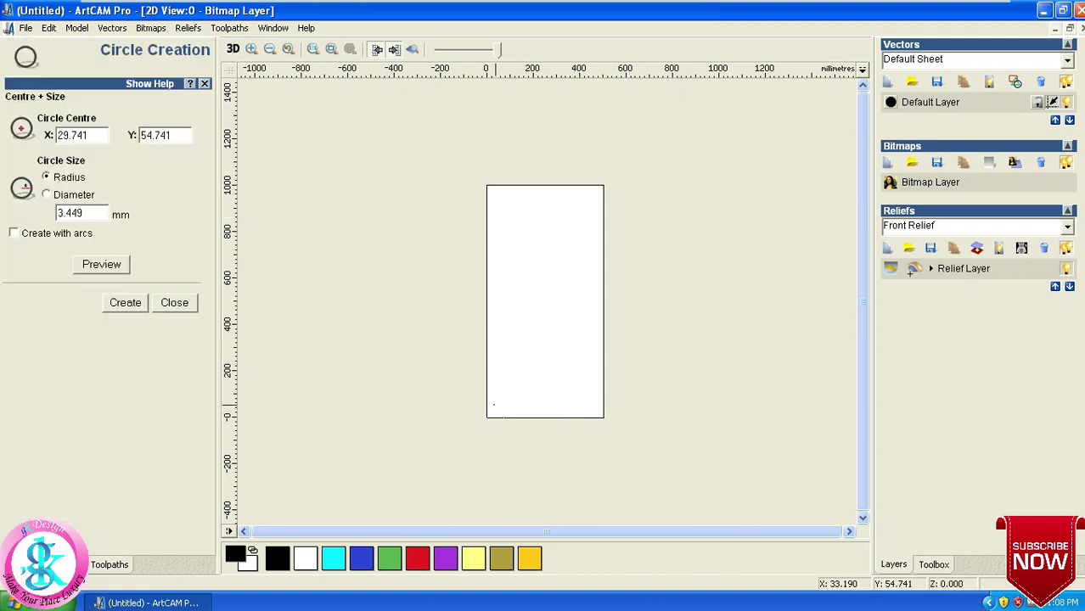
pyautogui.doubleClick(72, 213)
pyautogui.write('5')
pyautogui.click(132, 306)
pyautogui.click(173, 303)
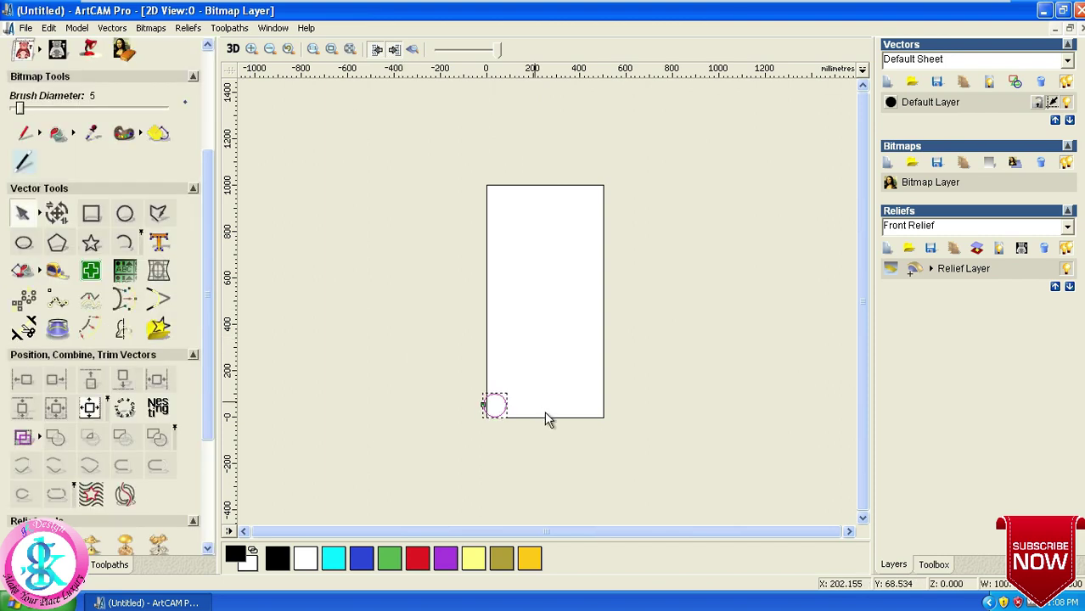
pyautogui.scroll(2, 544, 411)
pyautogui.moveTo(473, 477); pyautogui.dragTo(487, 477)
pyautogui.click(511, 436)
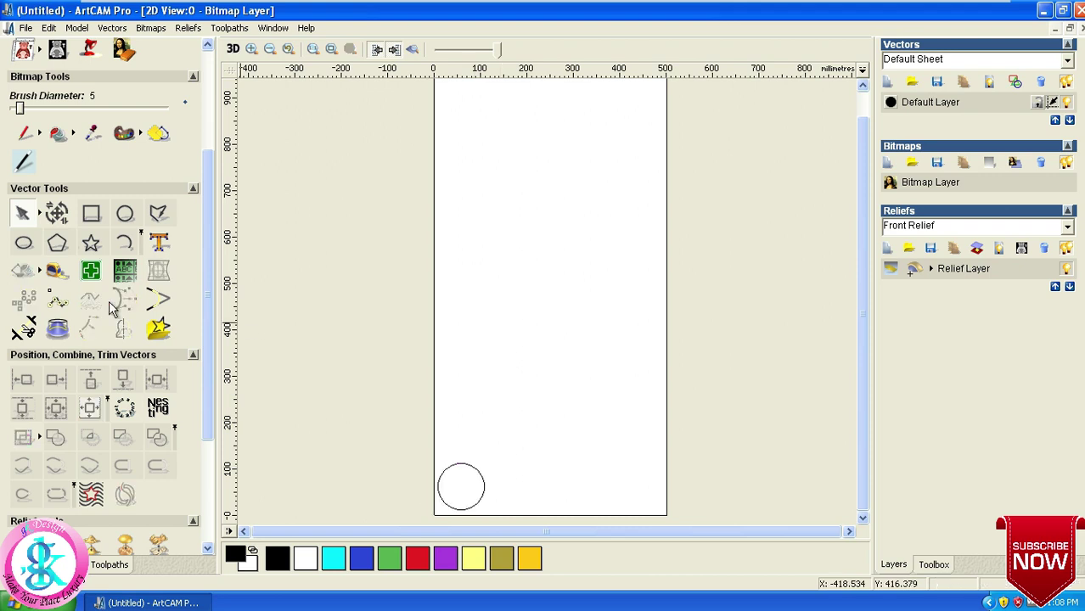
# Step: Draw a tall ellipse down from the panel's top and centre it on the panel
pyautogui.click(22, 243)
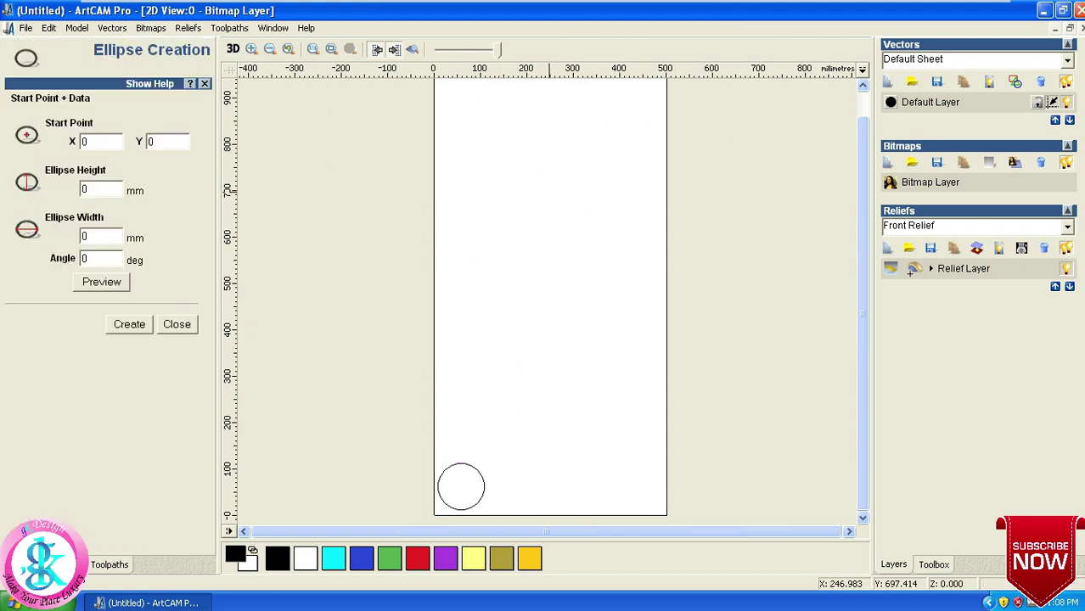
pyautogui.moveTo(507, 103)
pyautogui.mouseDown()
pyautogui.moveTo(623, 268)
pyautogui.moveTo(596, 425)
pyautogui.mouseUp()
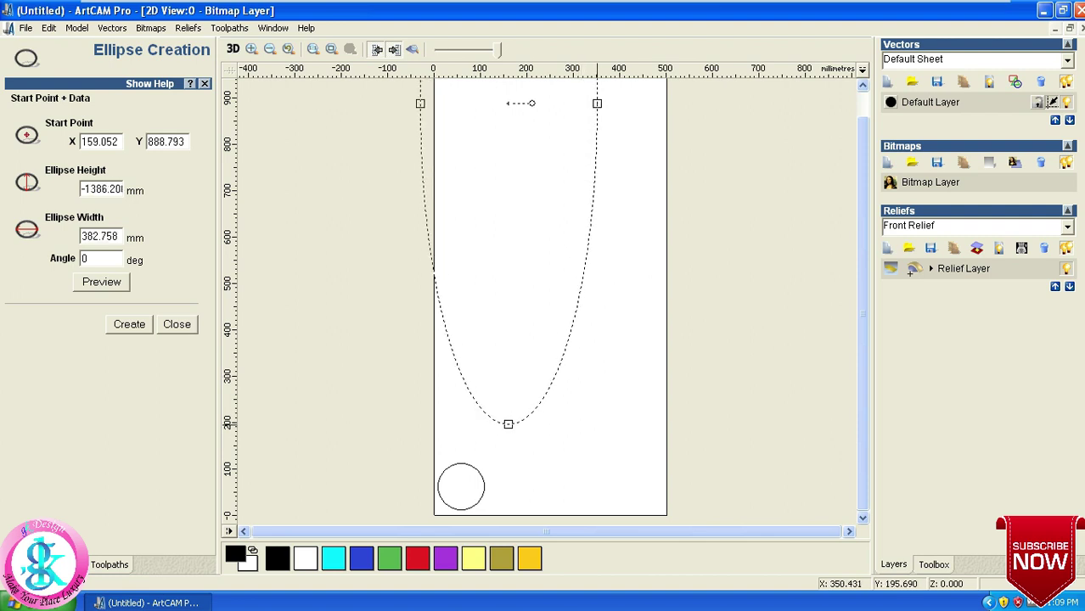
pyautogui.click(129, 324)
pyautogui.click(171, 327)
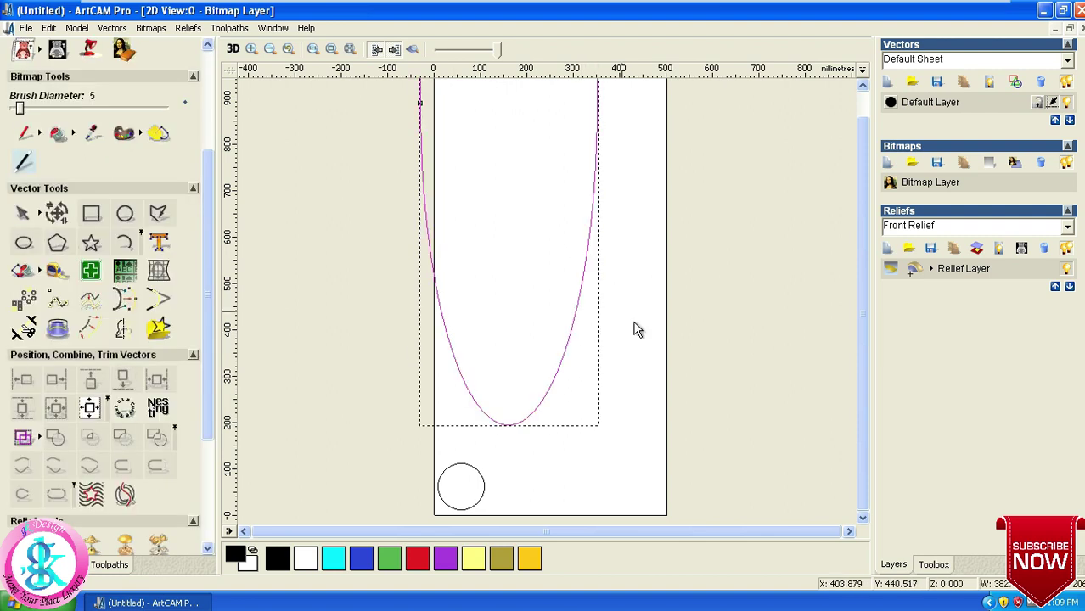
pyautogui.scroll(-3, 596, 328)
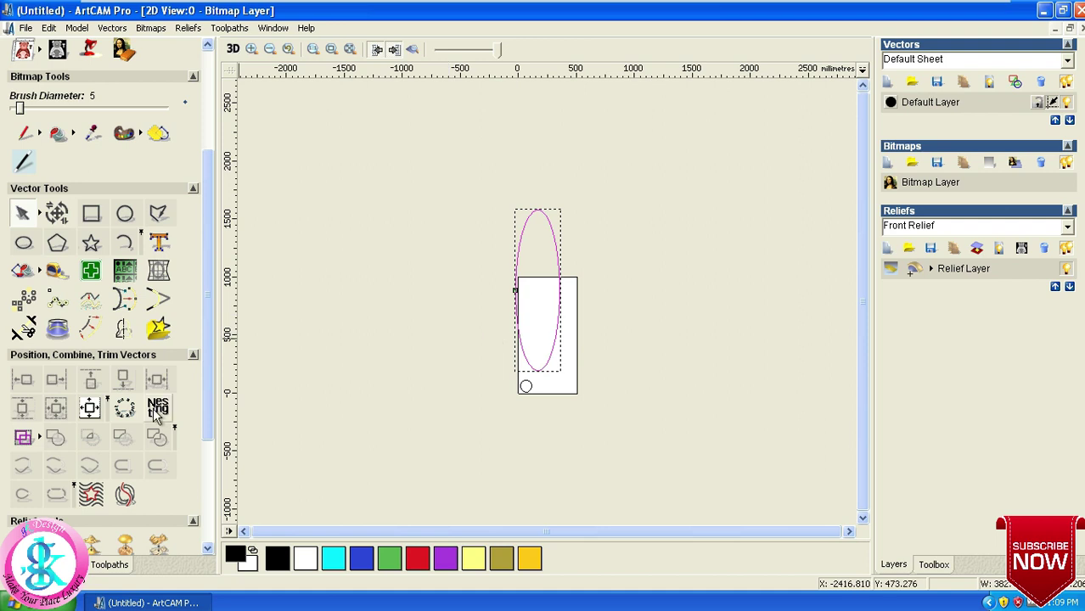
pyautogui.click(90, 407)
pyautogui.click(570, 338)
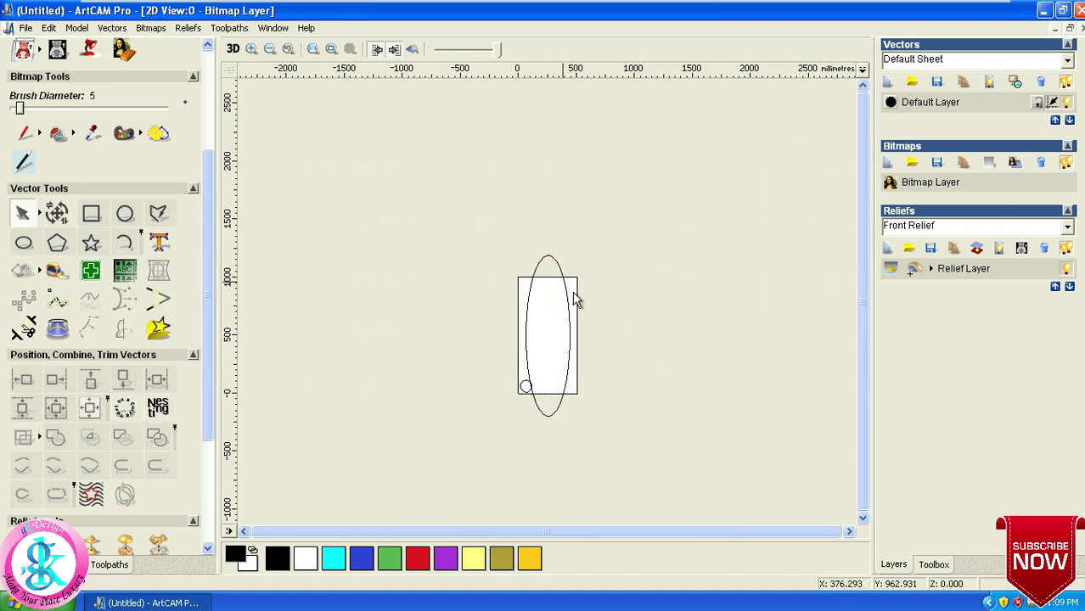
# Step: Shrink the ellipse to fit within the panel's height and re-centre it
pyautogui.click(571, 306)
pyautogui.scroll(2, 584, 319)
pyautogui.click(584, 326)
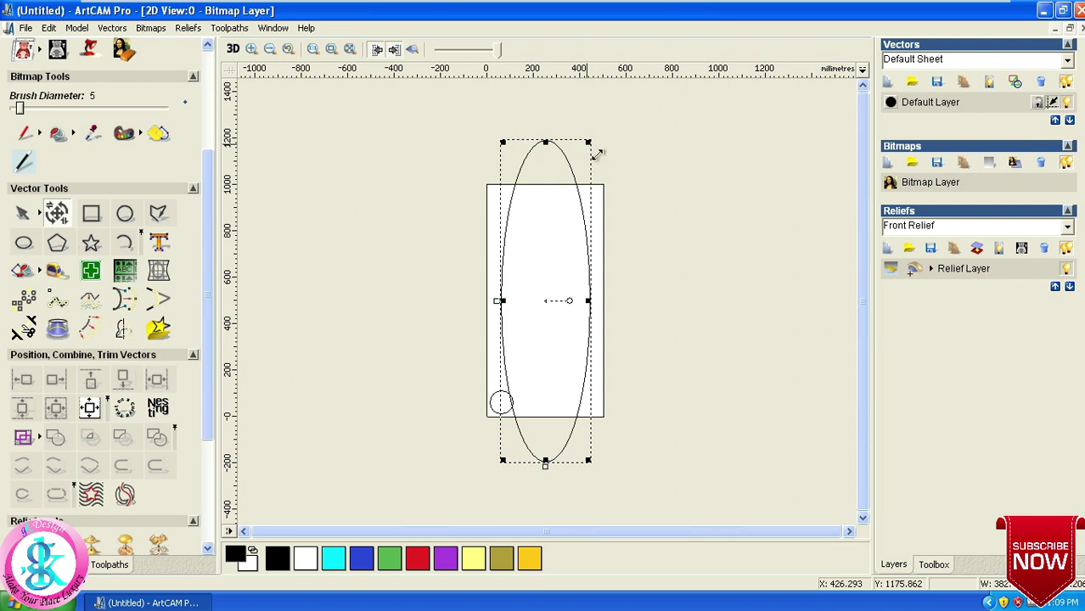
pyautogui.moveTo(594, 149); pyautogui.dragTo(582, 264)
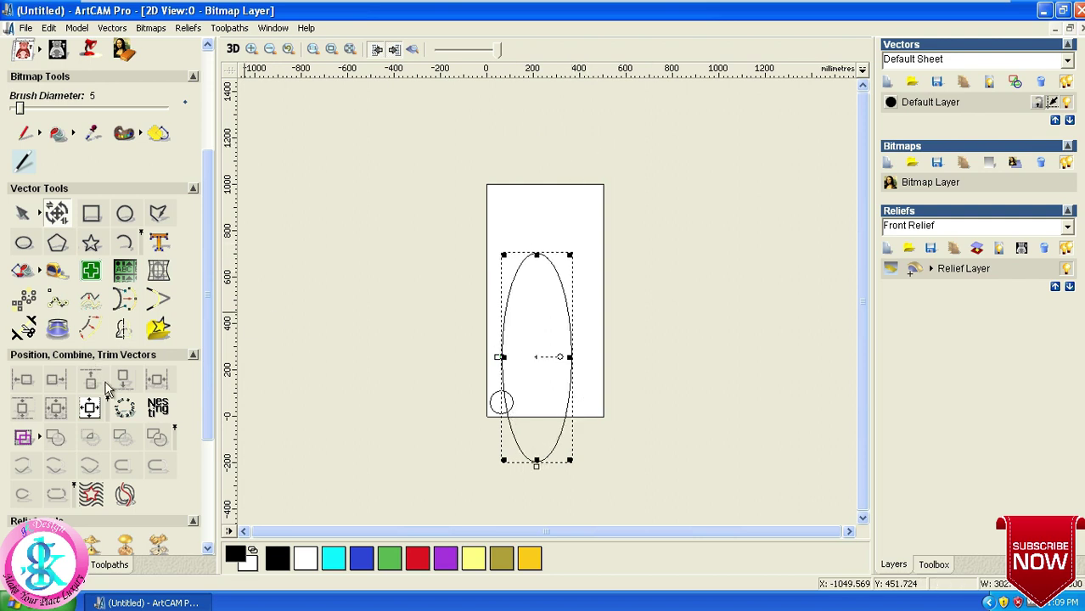
pyautogui.click(90, 409)
# Step: Clear the ellipse selection and select the small corner circle
pyautogui.rightClick(485, 305)
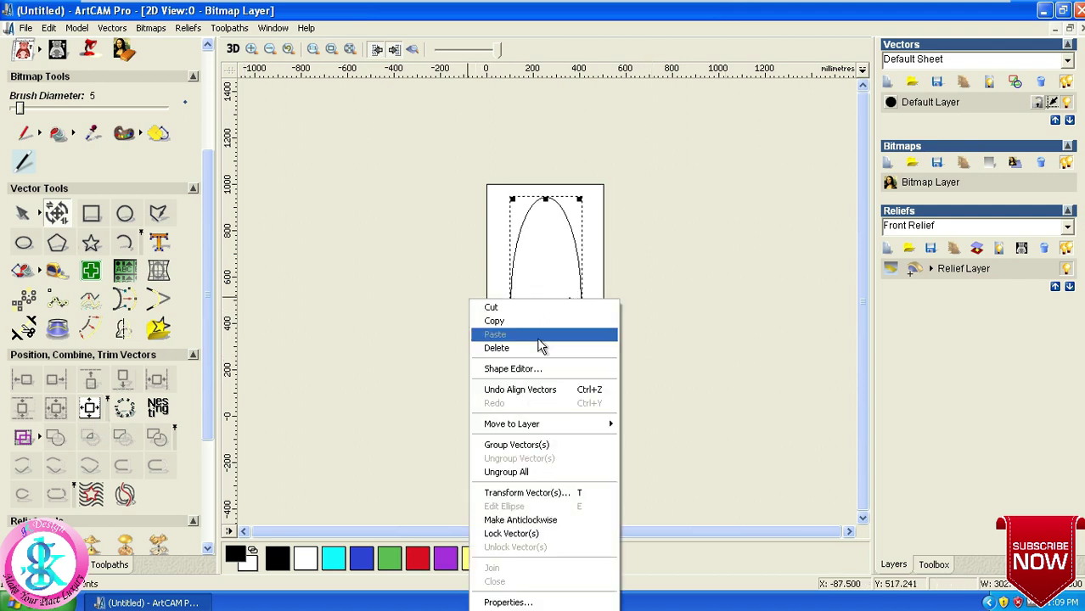
pyautogui.rightClick(720, 316)
pyautogui.press('Escape')
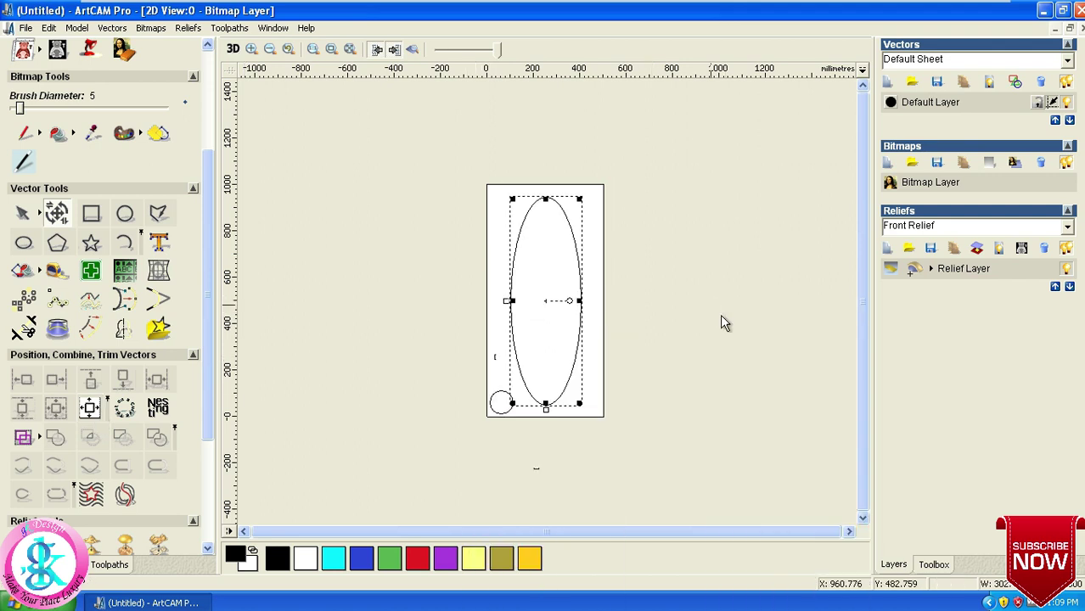
pyautogui.press('Escape')
pyautogui.scroll(2, 479, 417)
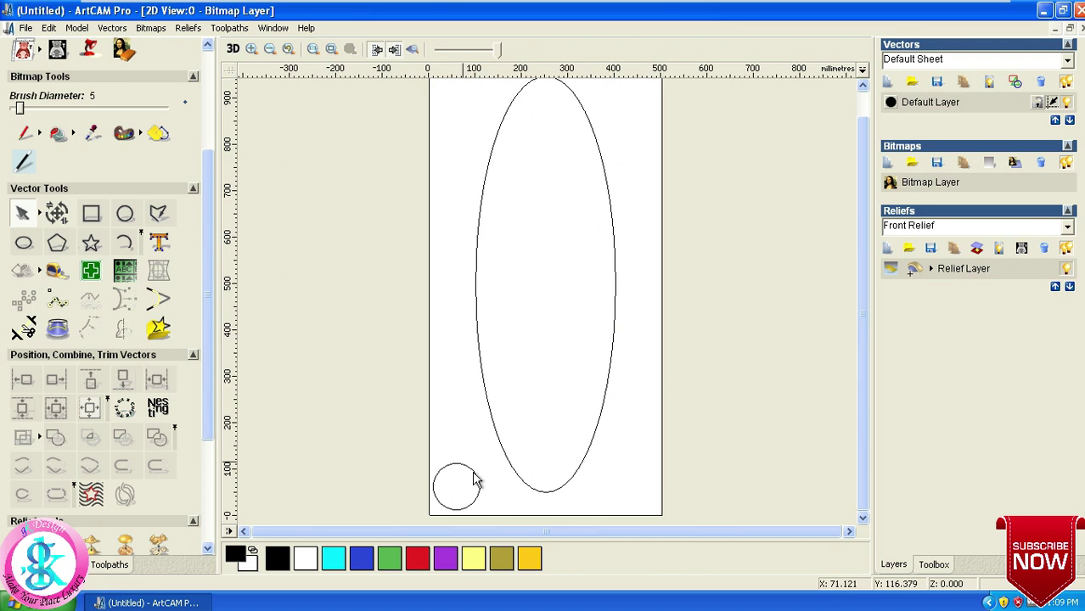
pyautogui.click(472, 488)
pyautogui.scroll(-2, 472, 488)
pyautogui.scroll(2, 470, 486)
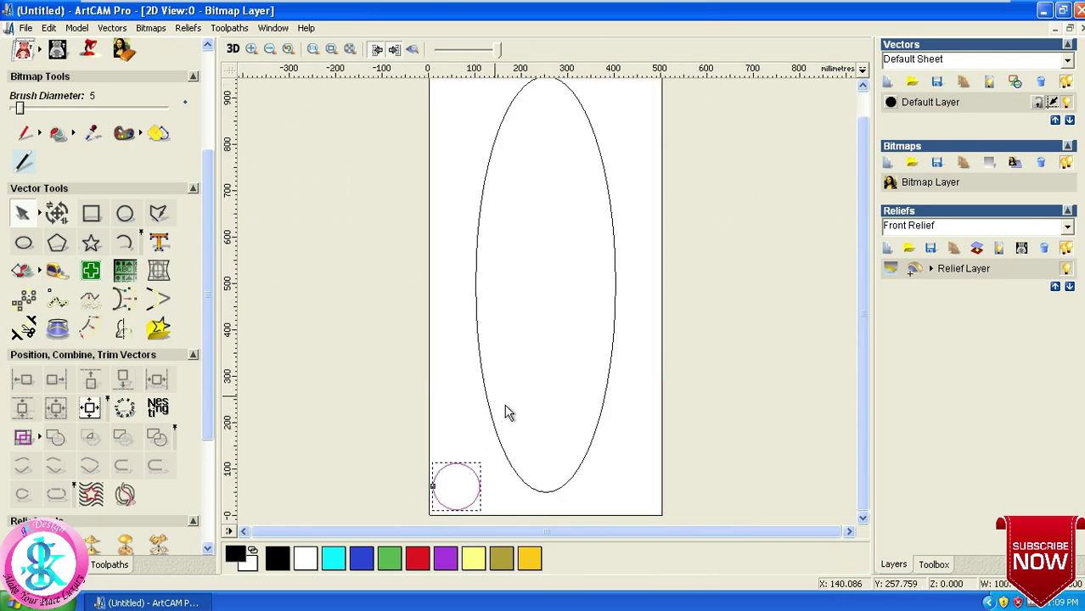
# Step: Apply a Round dome profile to the small circle using the Shape Editor
pyautogui.rightClick(468, 492)
pyautogui.click(509, 234)
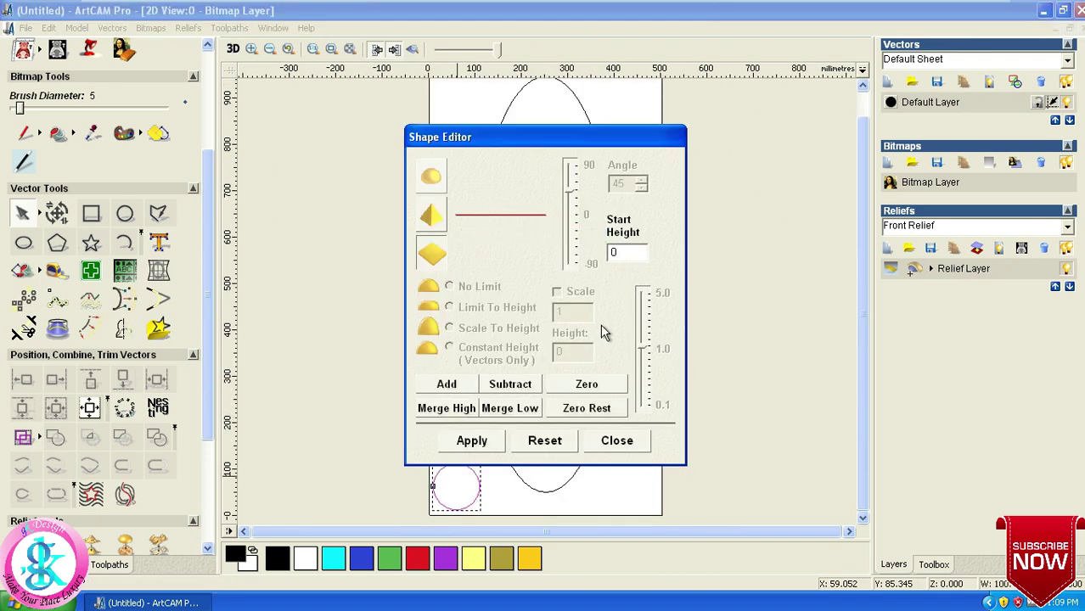
pyautogui.click(448, 181)
pyautogui.moveTo(512, 137); pyautogui.dragTo(747, 101)
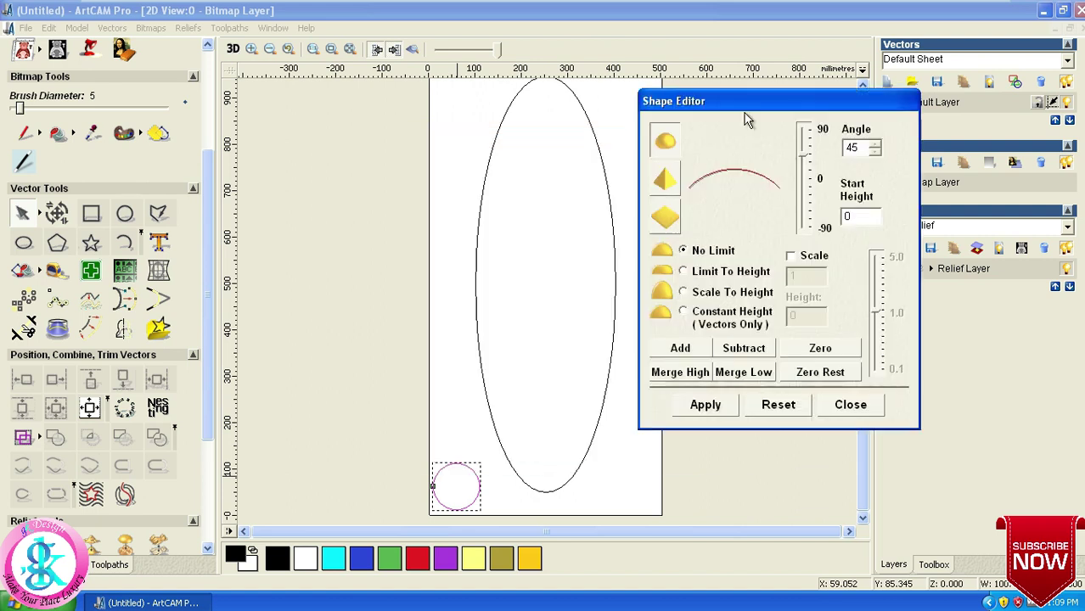
pyautogui.click(392, 400)
pyautogui.click(853, 410)
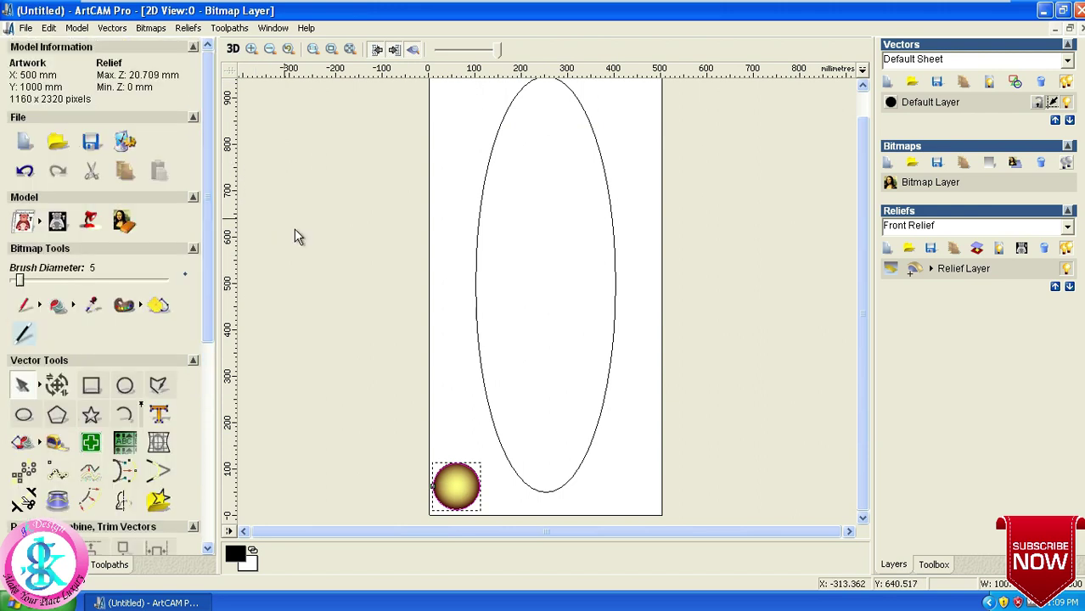
# Step: Select the circle around the dome and scroll Relief Tools down to Relief Envelope Distortion
pyautogui.scroll(-1, 435, 452)
pyautogui.scroll(1, 492, 435)
pyautogui.scroll(1, 465, 496)
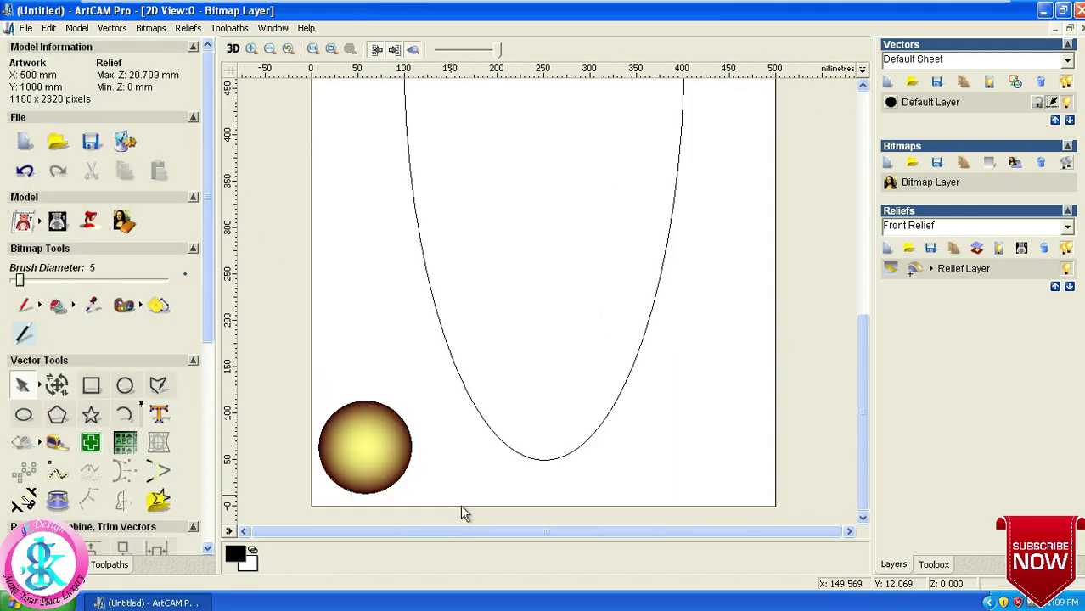
pyautogui.click(406, 423)
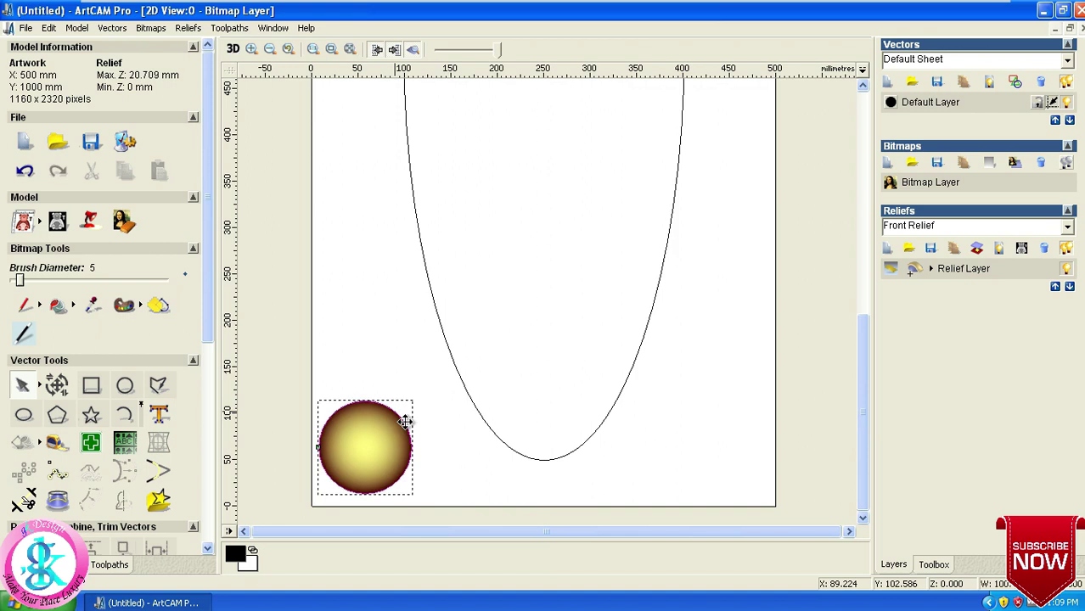
pyautogui.moveTo(209, 247); pyautogui.dragTo(223, 481)
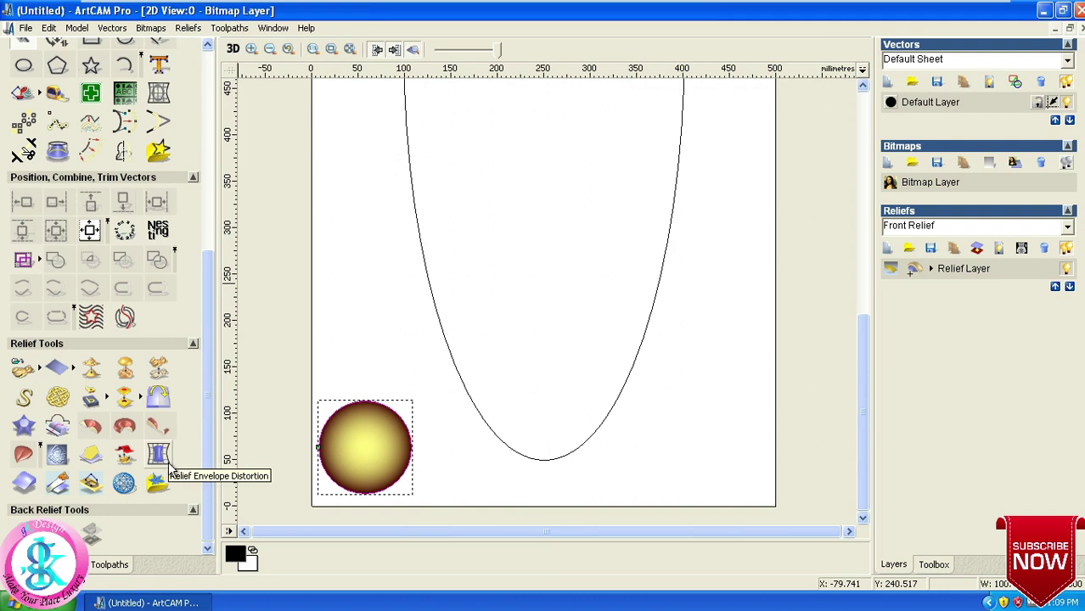
# Step: Envelope-distort the dome, bulging the top edge upward and pushing the right side outward
pyautogui.click(168, 463)
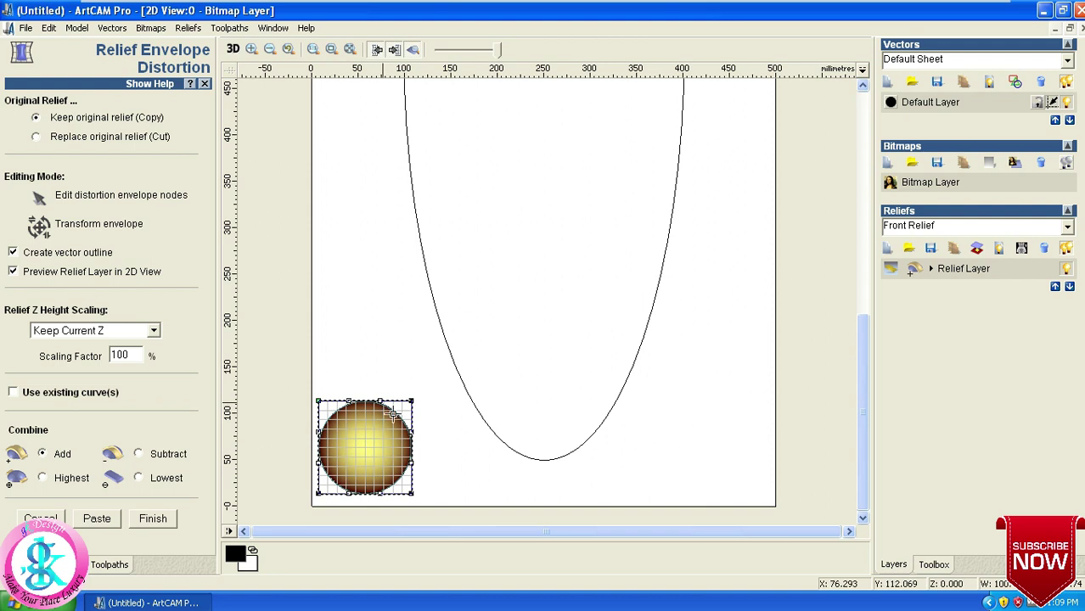
pyautogui.moveTo(392, 413); pyautogui.dragTo(376, 355)
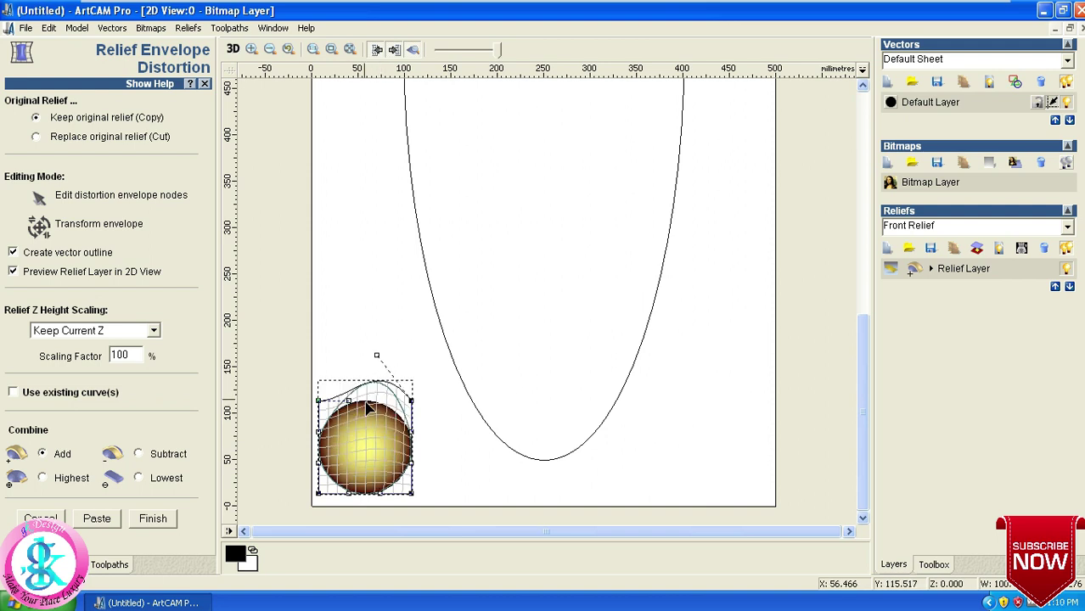
pyautogui.moveTo(348, 400); pyautogui.dragTo(334, 363)
pyautogui.moveTo(419, 414); pyautogui.dragTo(449, 396)
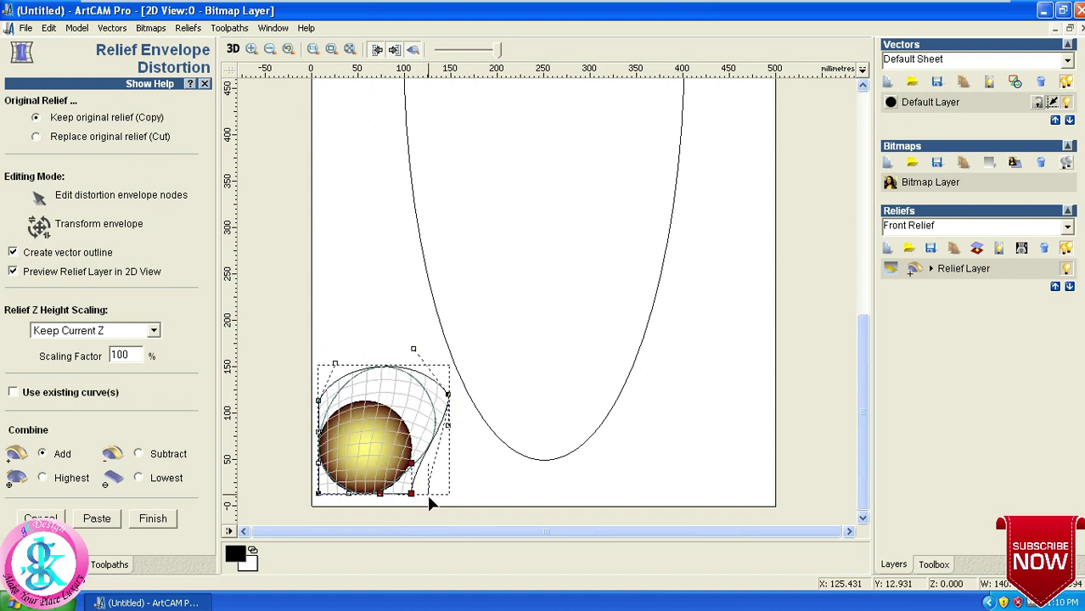
pyautogui.moveTo(411, 493); pyautogui.dragTo(449, 482)
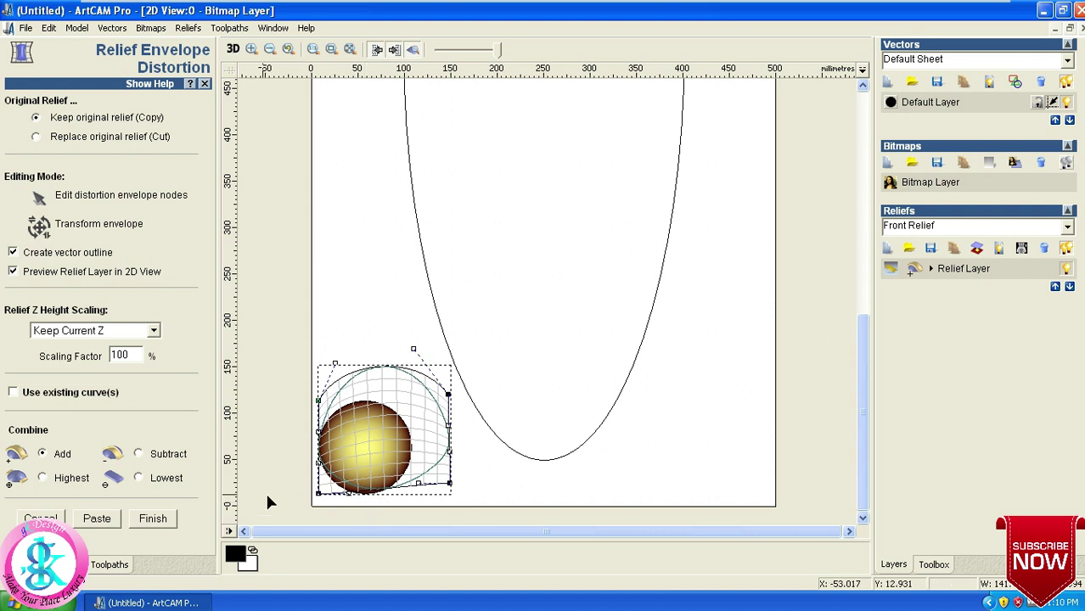
# Step: Paste the distorted relief copy, finish, and view the result in 3D
pyautogui.click(117, 527)
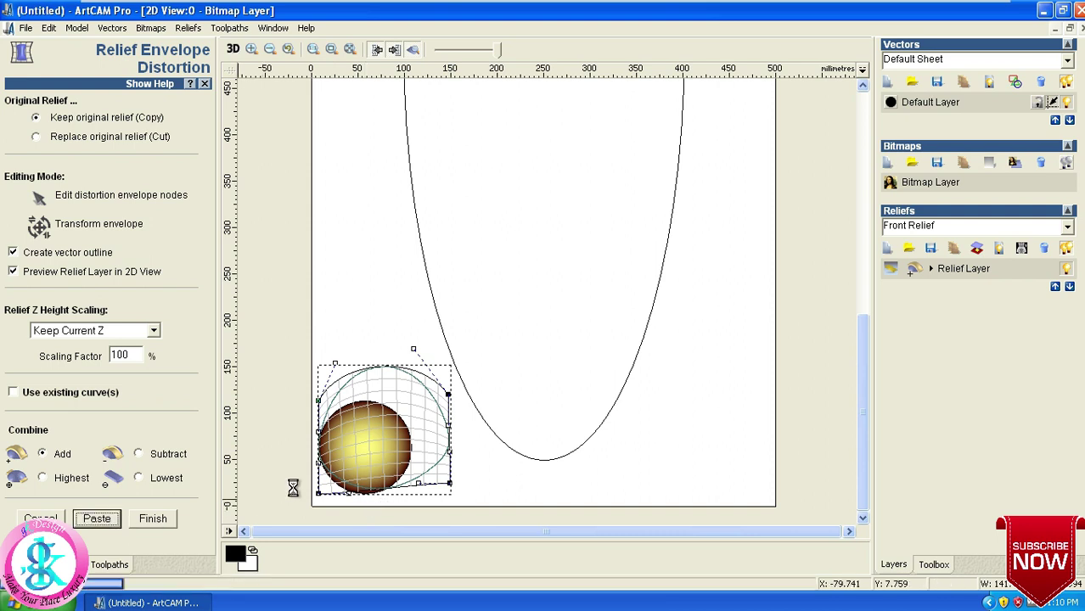
pyautogui.click(153, 518)
pyautogui.scroll(3, 399, 416)
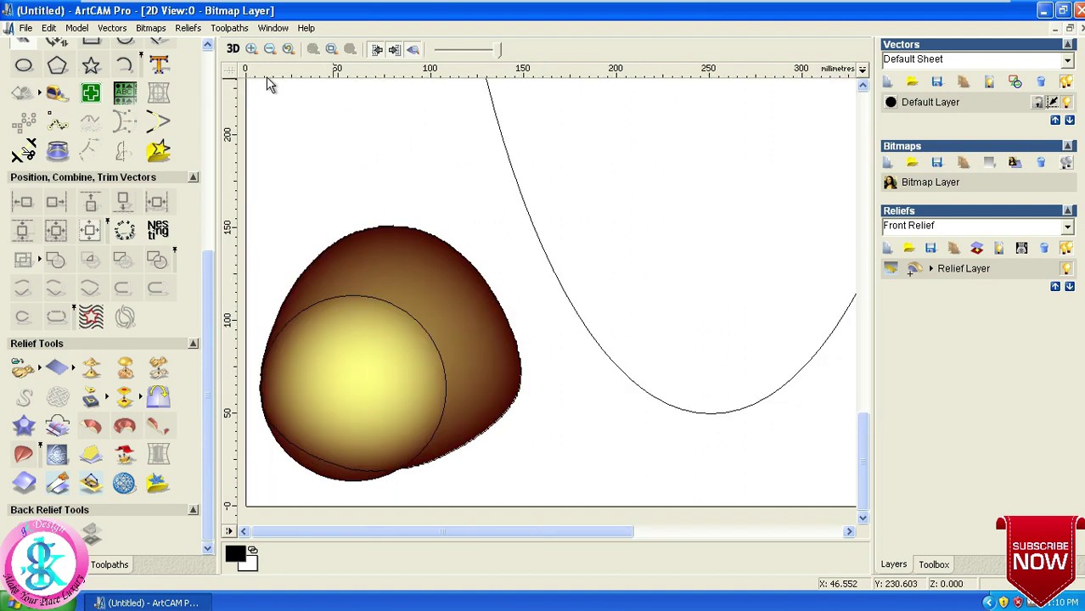
pyautogui.click(233, 49)
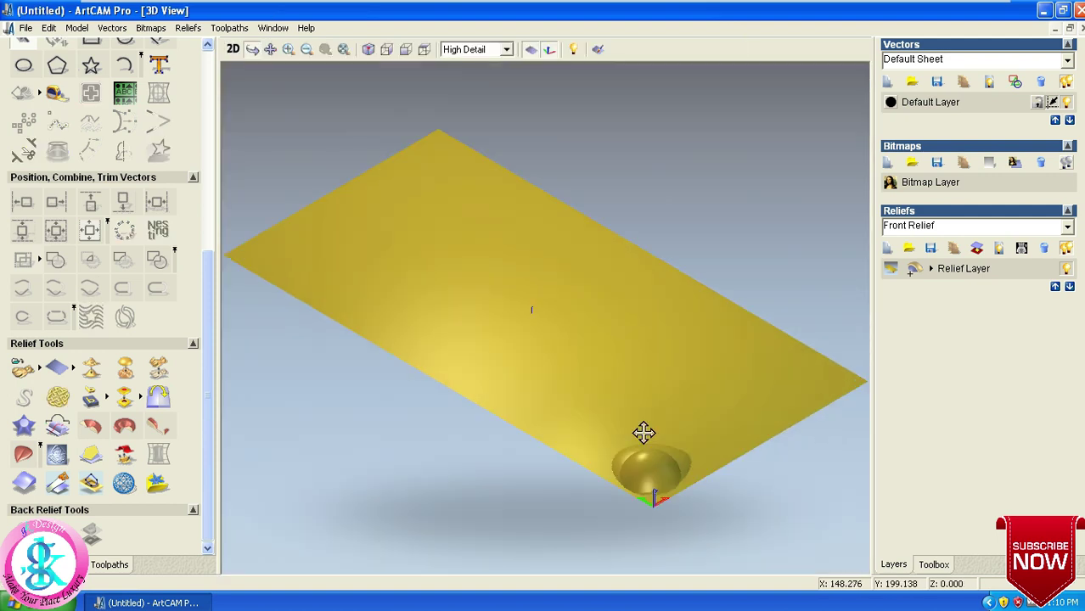
# Step: Inspect the relief in 3D, then in 2D undo the warped blob while keeping the dome
pyautogui.moveTo(651, 516)
pyautogui.mouseDown()
pyautogui.moveTo(516, 543)
pyautogui.moveTo(516, 504)
pyautogui.mouseUp()
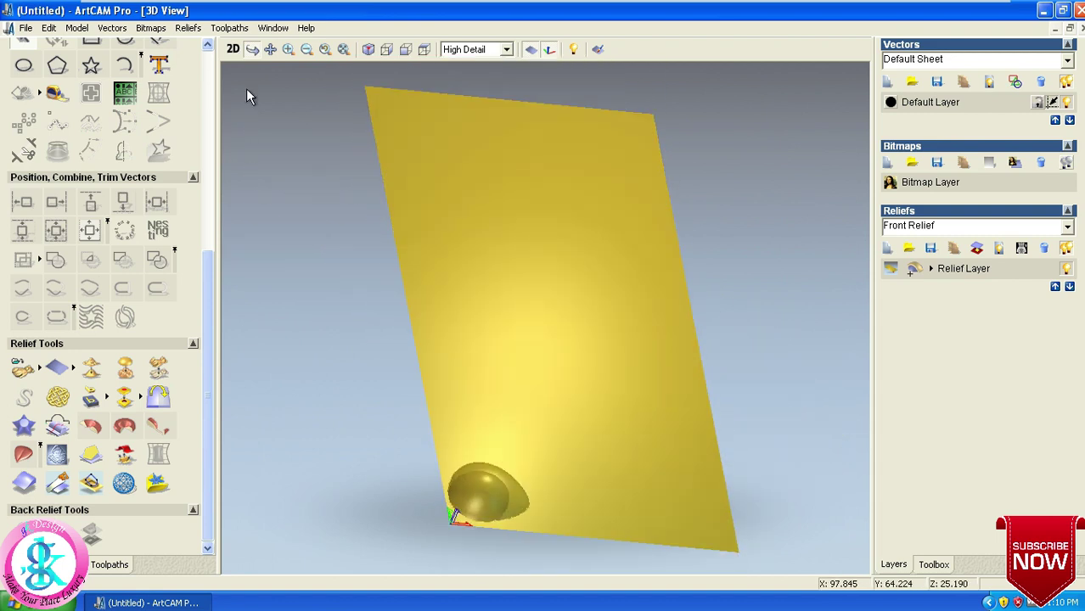
pyautogui.click(233, 49)
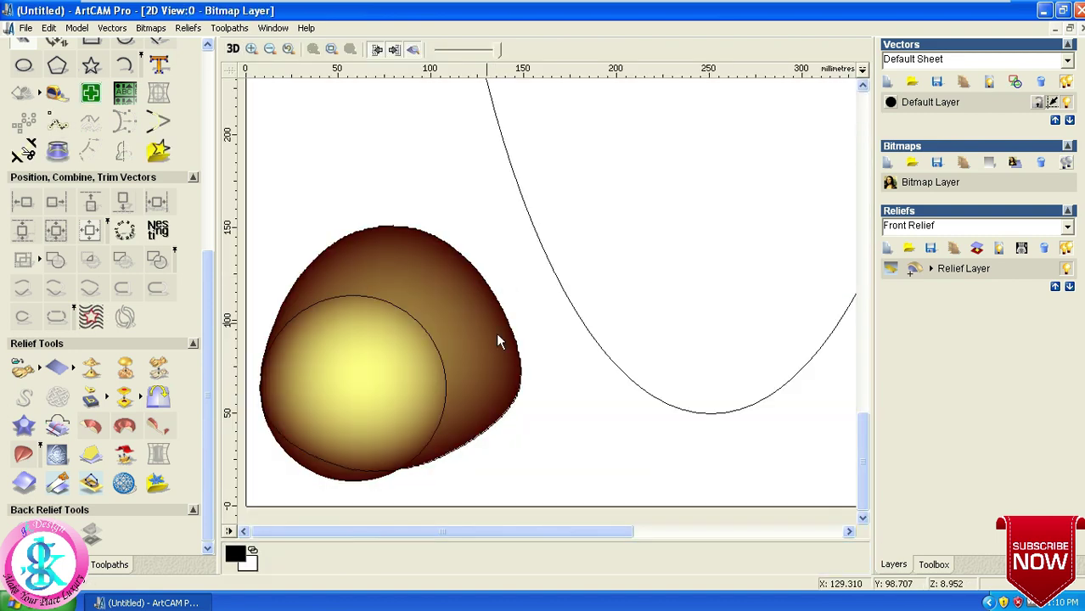
pyautogui.hotkey('ctrl', 'z')
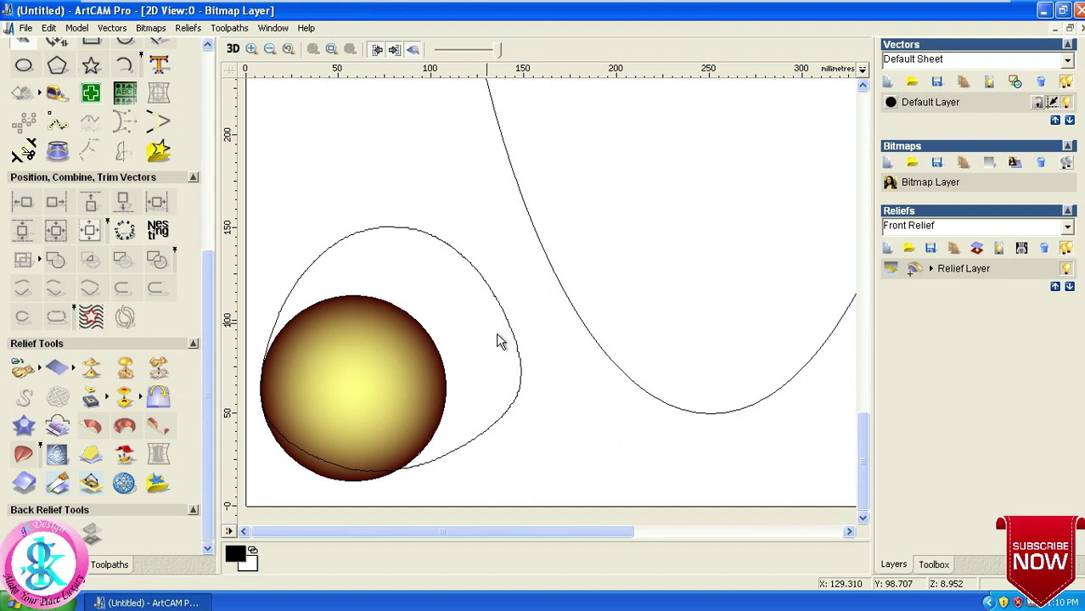
pyautogui.hotkey('ctrl', 'z')
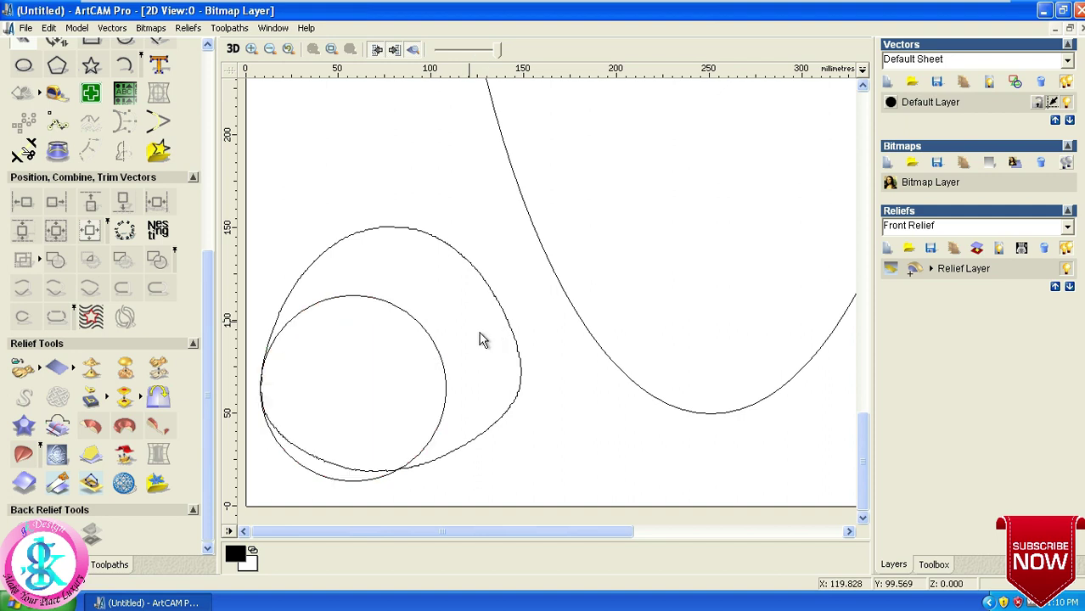
pyautogui.hotkey('ctrl', 'y')
pyautogui.click(448, 249)
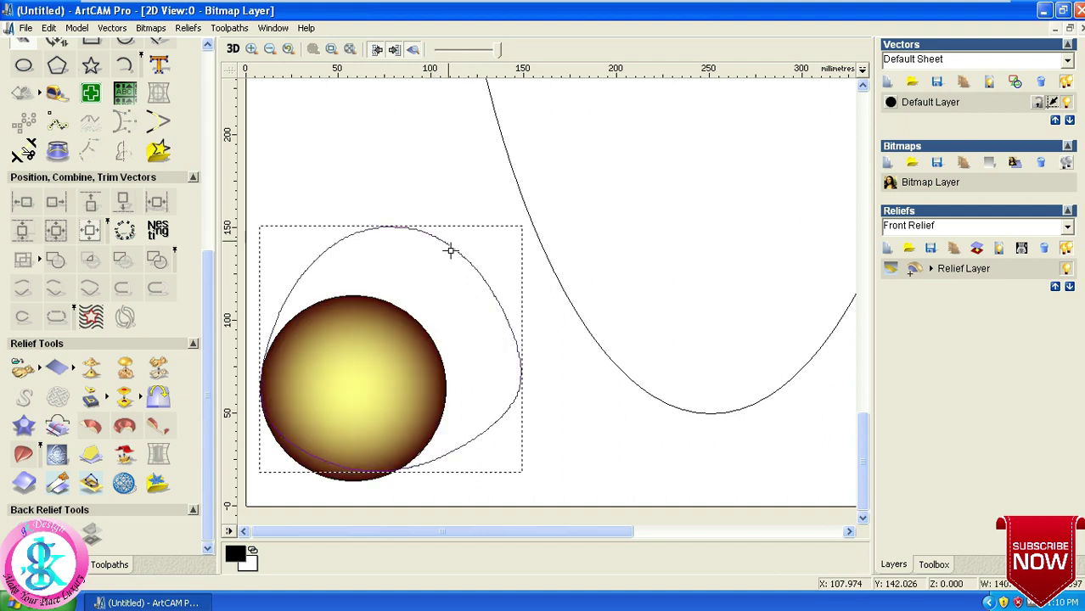
pyautogui.scroll(-1, 488, 276)
pyautogui.click(512, 288)
# Step: Draw a horizontal line across the oval's mid-height and select all vectors
pyautogui.scroll(-2, 513, 288)
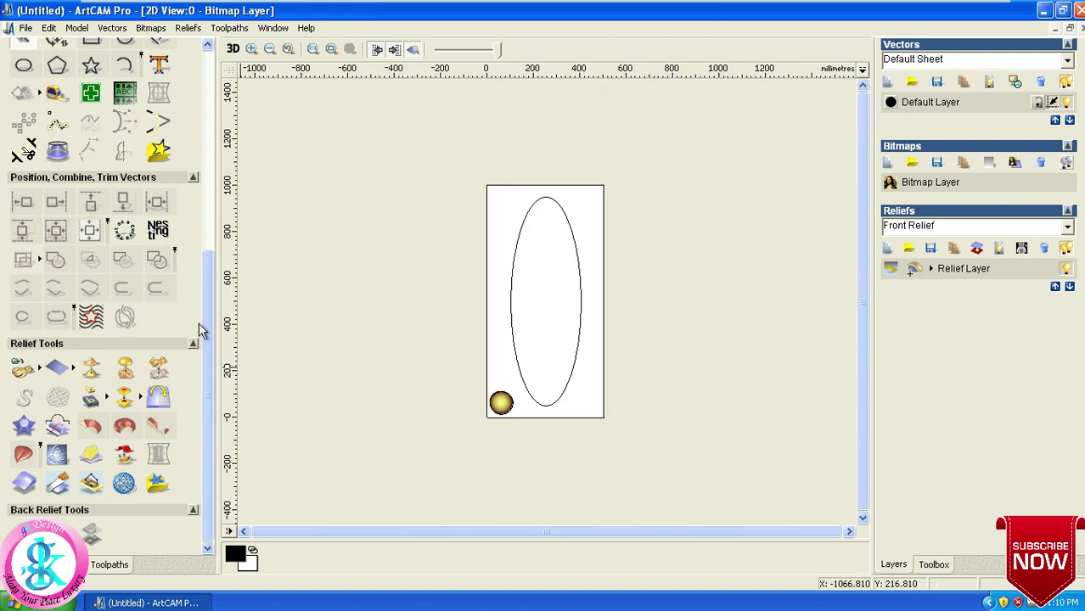
pyautogui.scroll(3, 207, 306)
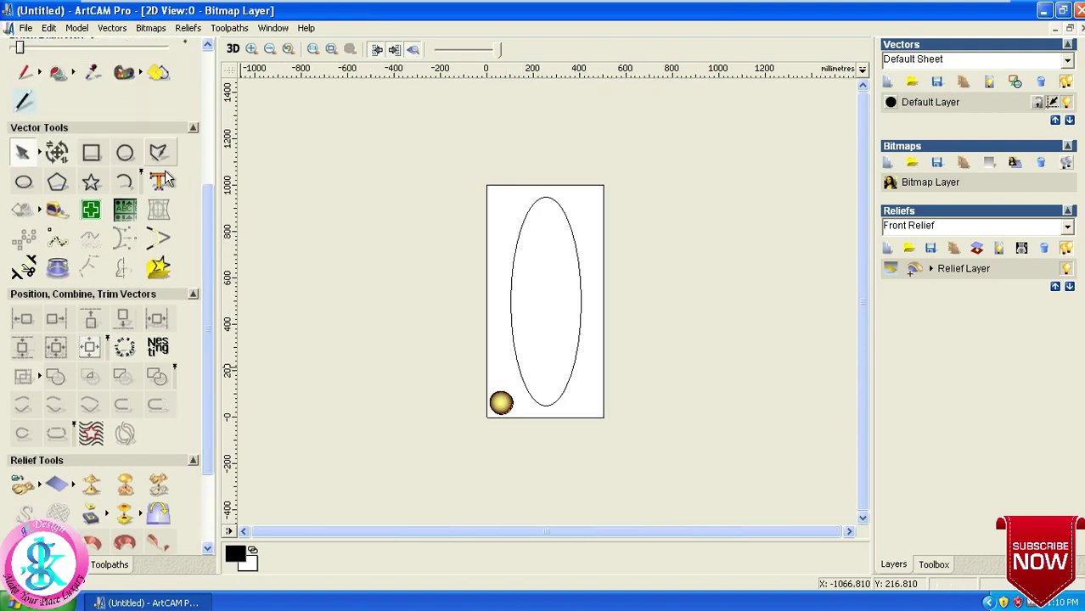
pyautogui.click(493, 299)
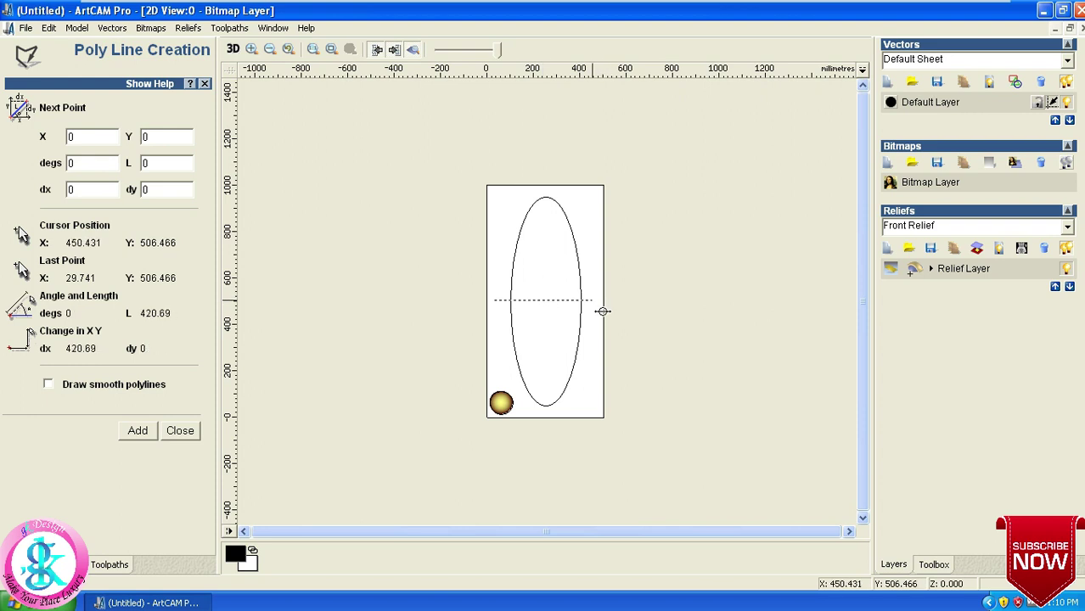
pyautogui.click(603, 312)
pyautogui.press('Escape')
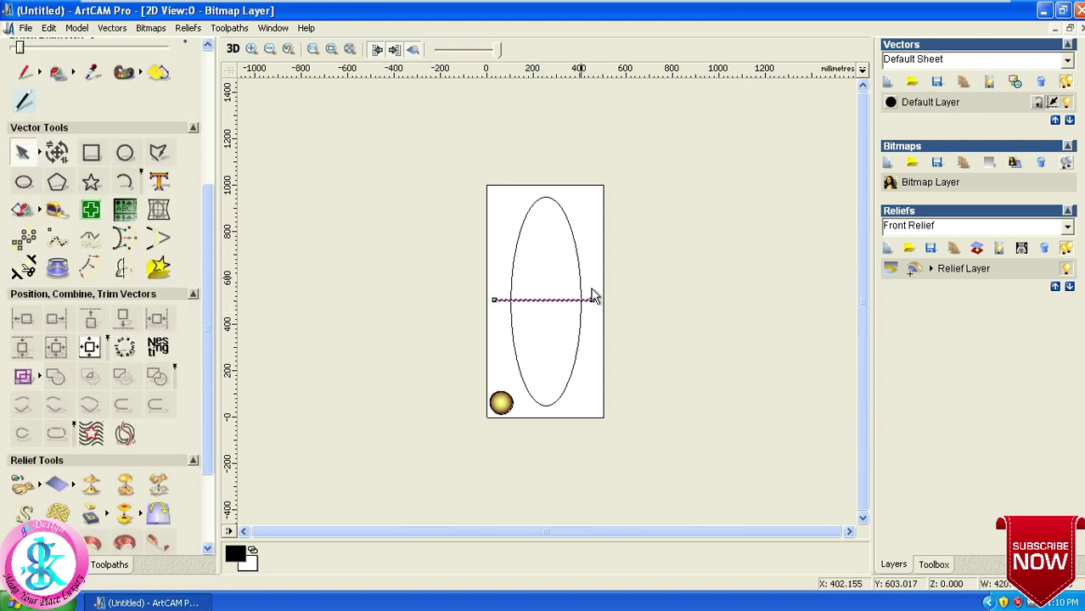
pyautogui.hotkey('ctrl', 'a')
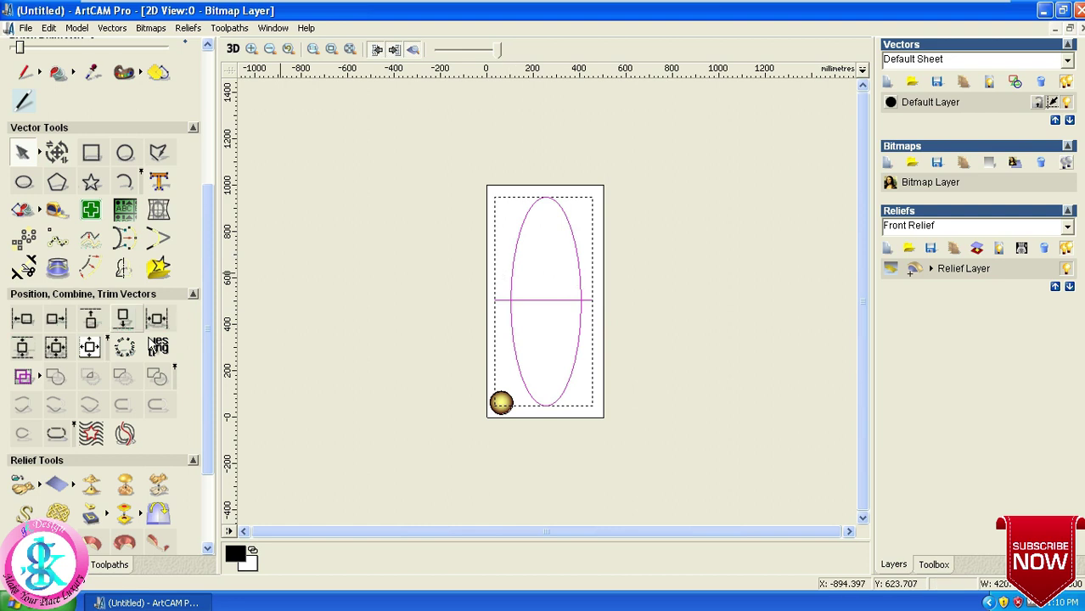
# Step: Select the oval and line, try the Trim tool, then delete the horizontal line
pyautogui.press('Escape')
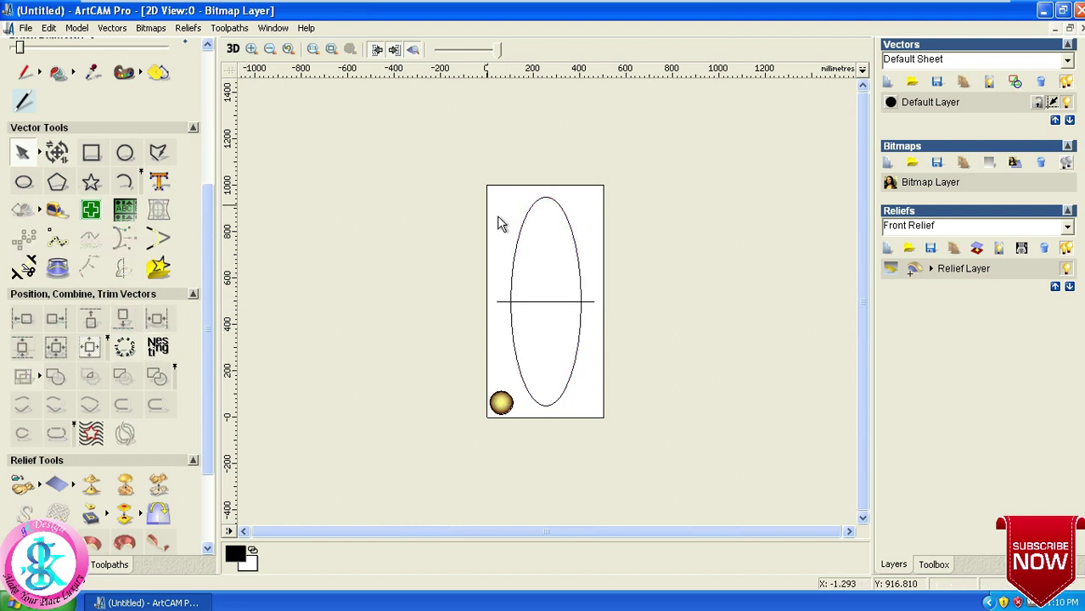
pyautogui.click(529, 284)
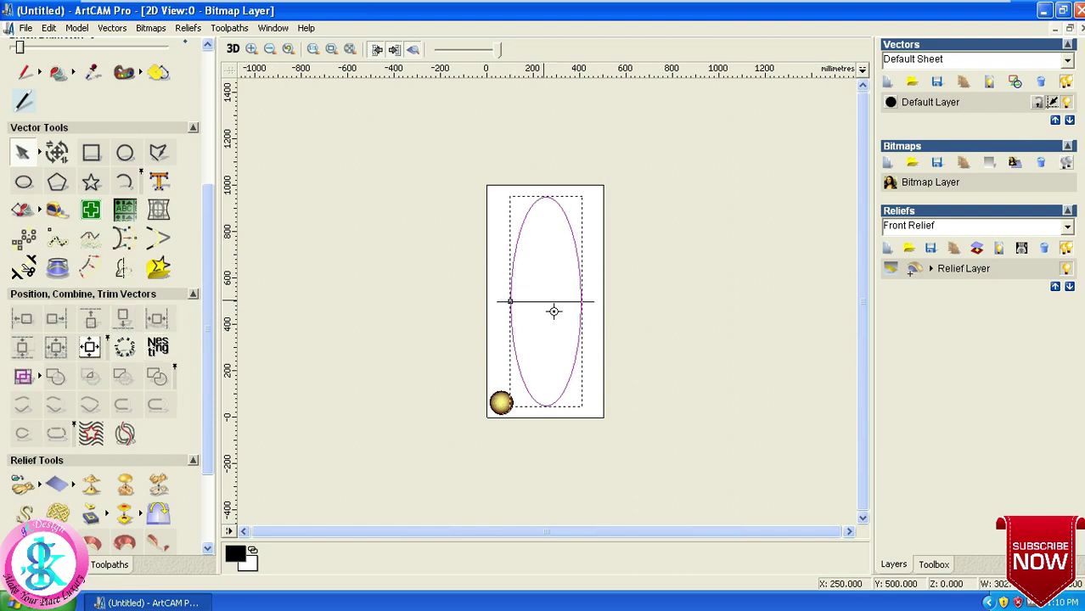
pyautogui.keyDown('shift'); pyautogui.click(553, 303); pyautogui.keyUp('shift')
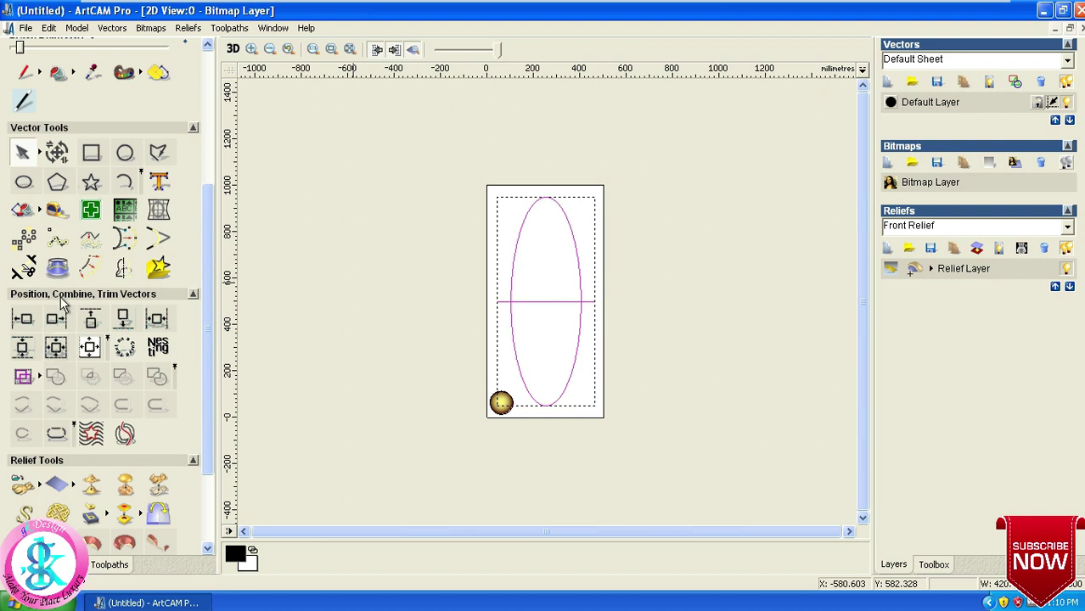
pyautogui.click(27, 268)
pyautogui.click(170, 345)
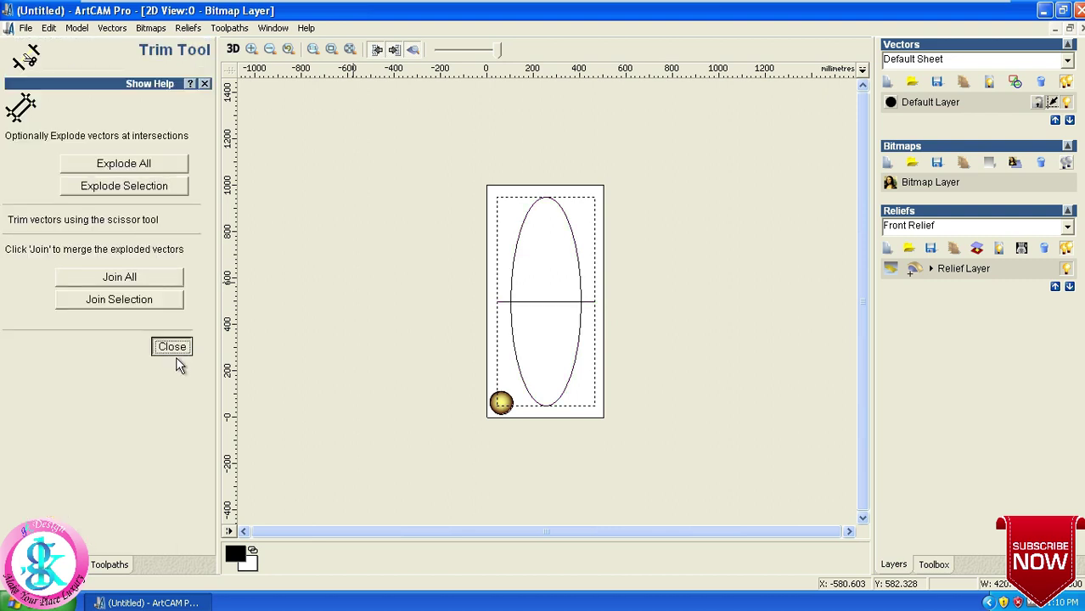
pyautogui.moveTo(472, 283); pyautogui.dragTo(595, 333)
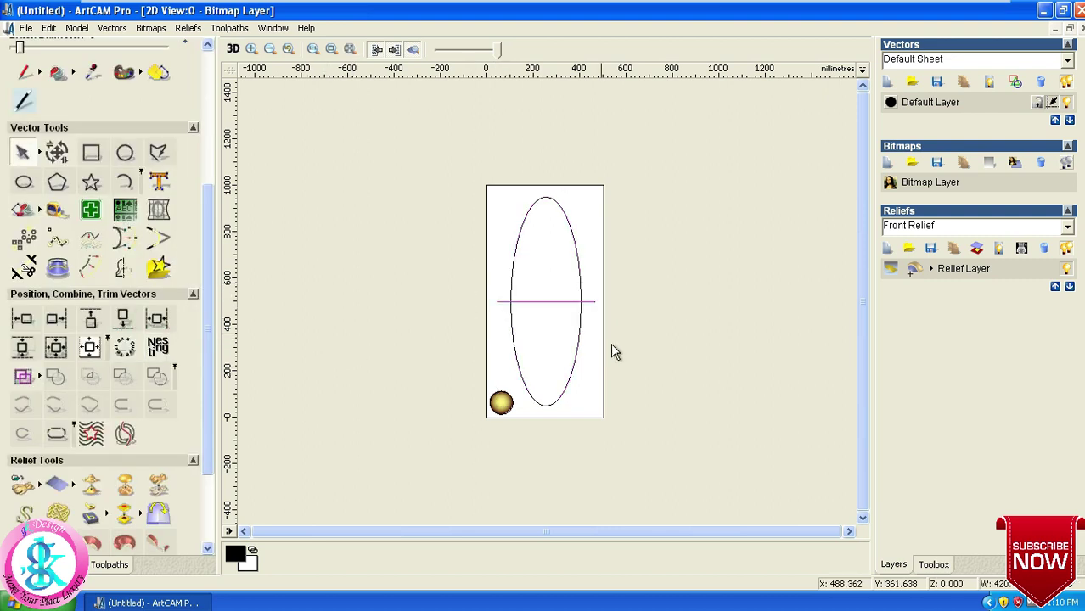
pyautogui.press('Delete')
# Step: Select the corner dome and start Relief Envelope Distortion on it again
pyautogui.click(509, 402)
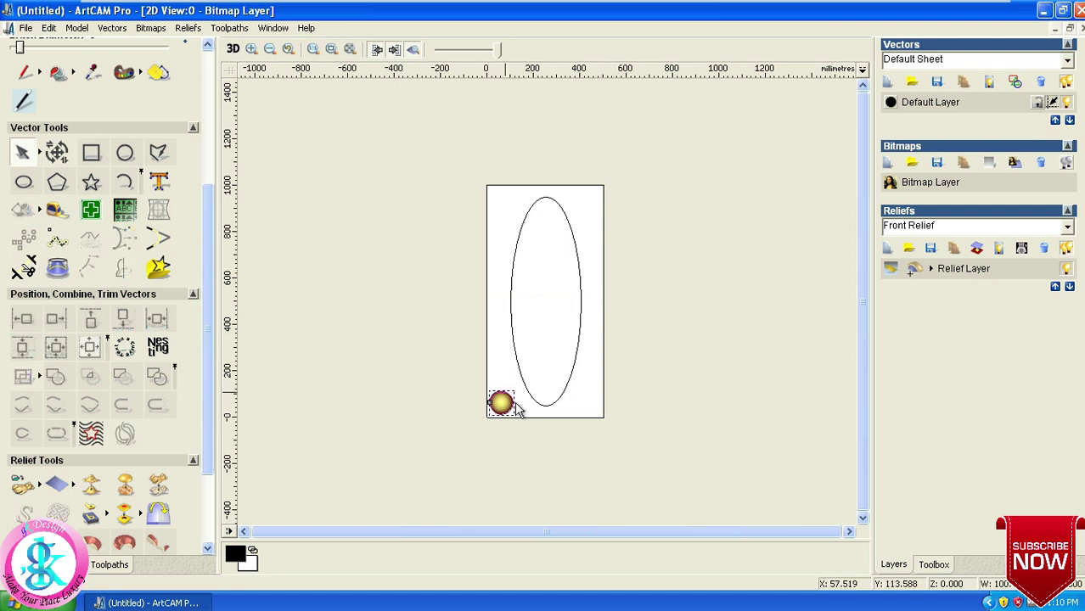
pyautogui.scroll(-3, 152, 425)
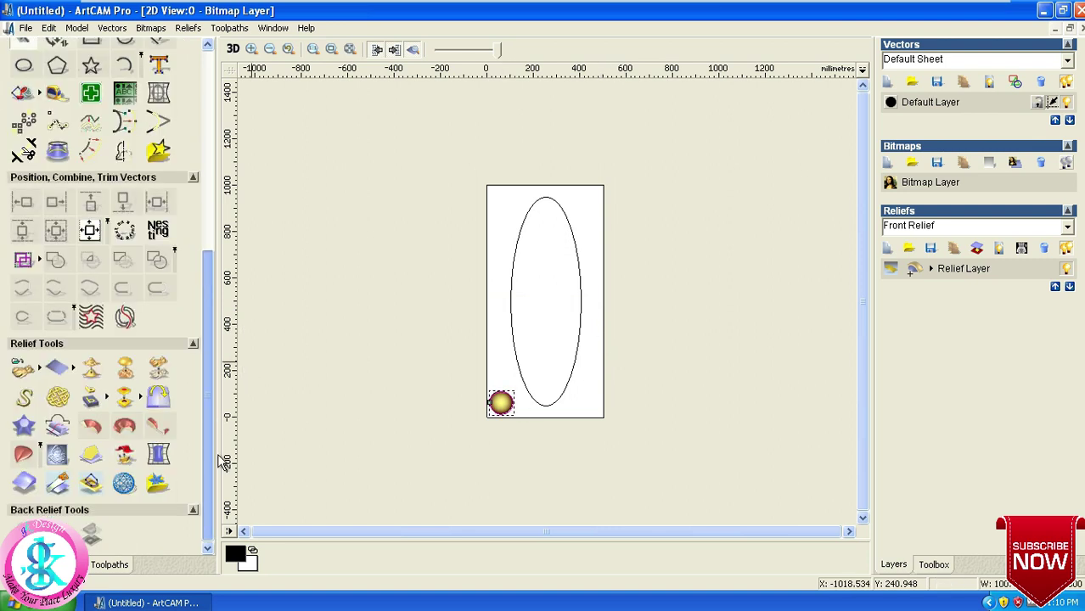
pyautogui.click(168, 460)
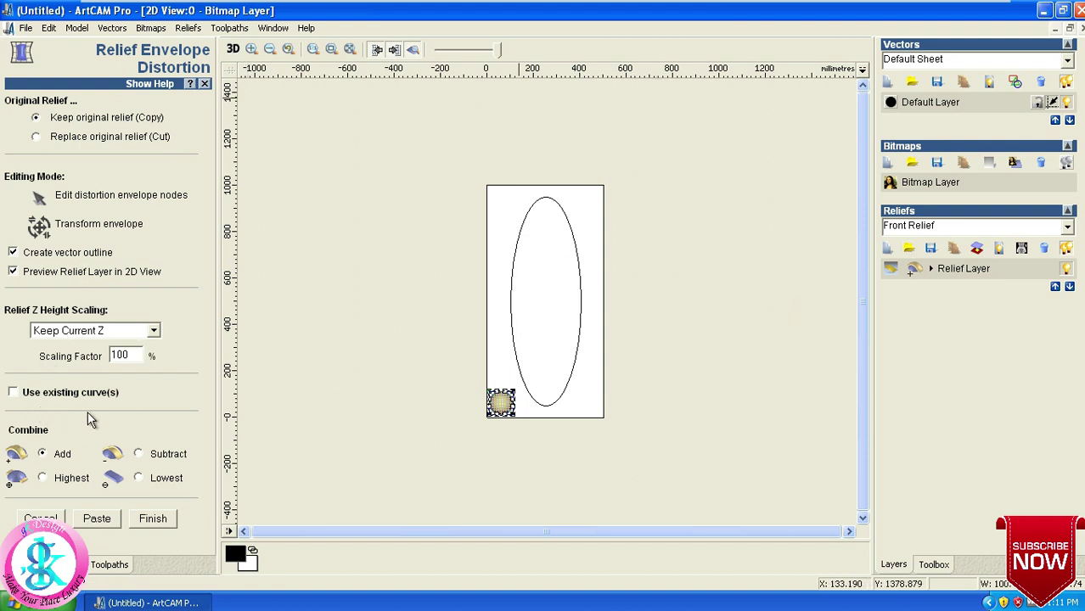
# Step: Tick Use existing curve(s) so the dome wraps along a single curve
pyautogui.click(13, 393)
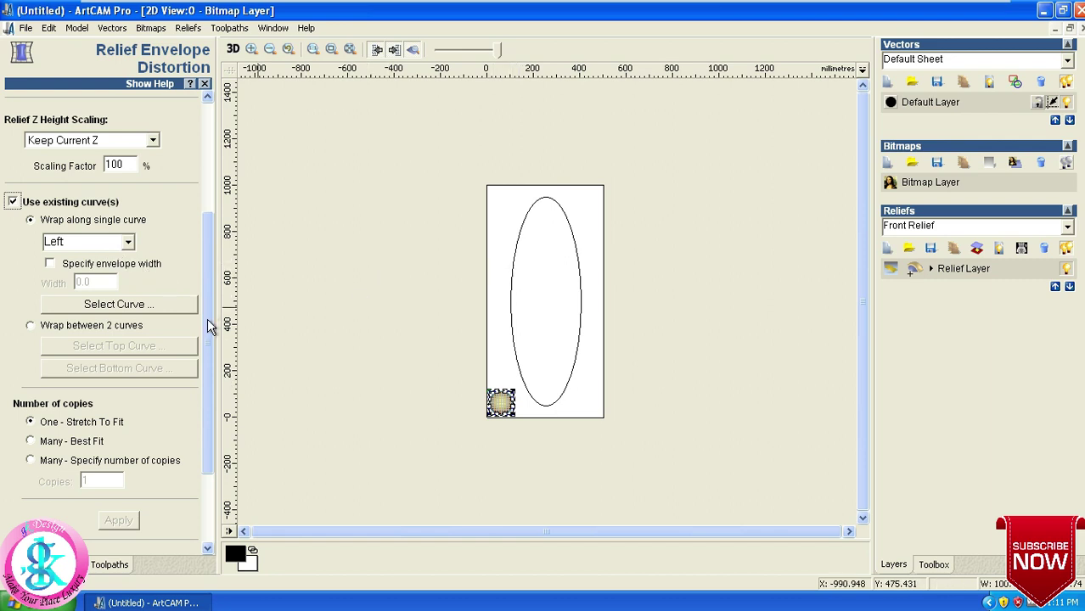
# Step: Use the oval's upper half as the wrap curve and centre the relief on it
pyautogui.click(514, 248)
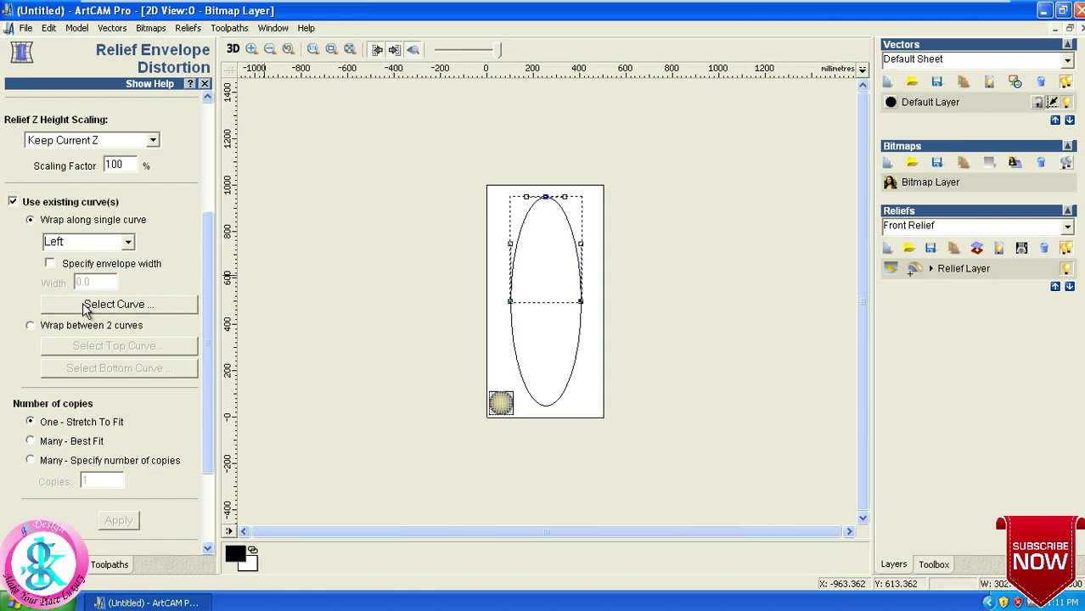
pyautogui.click(120, 309)
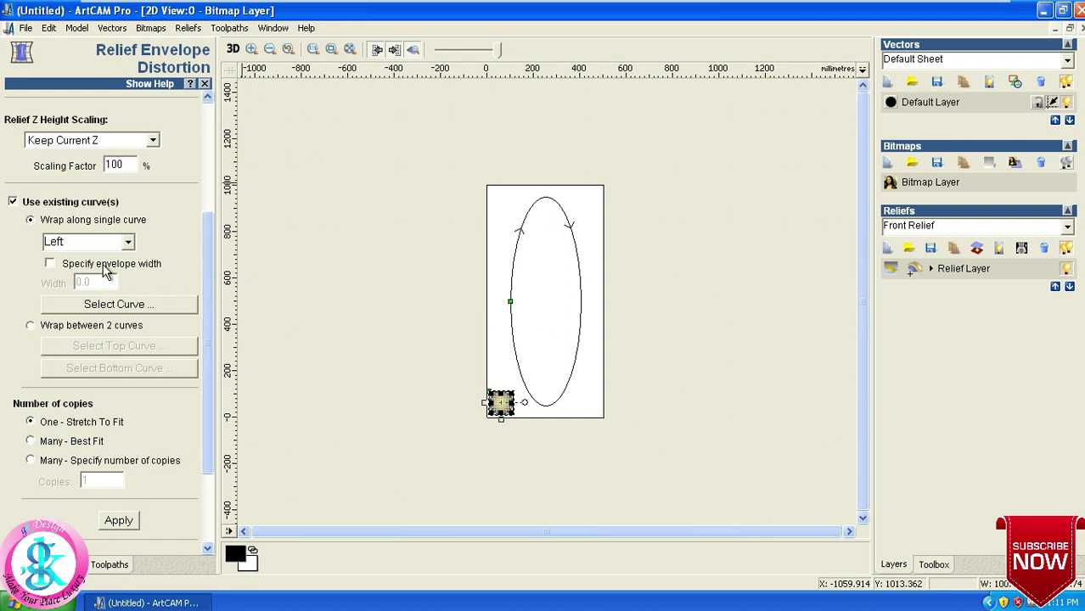
pyautogui.click(103, 243)
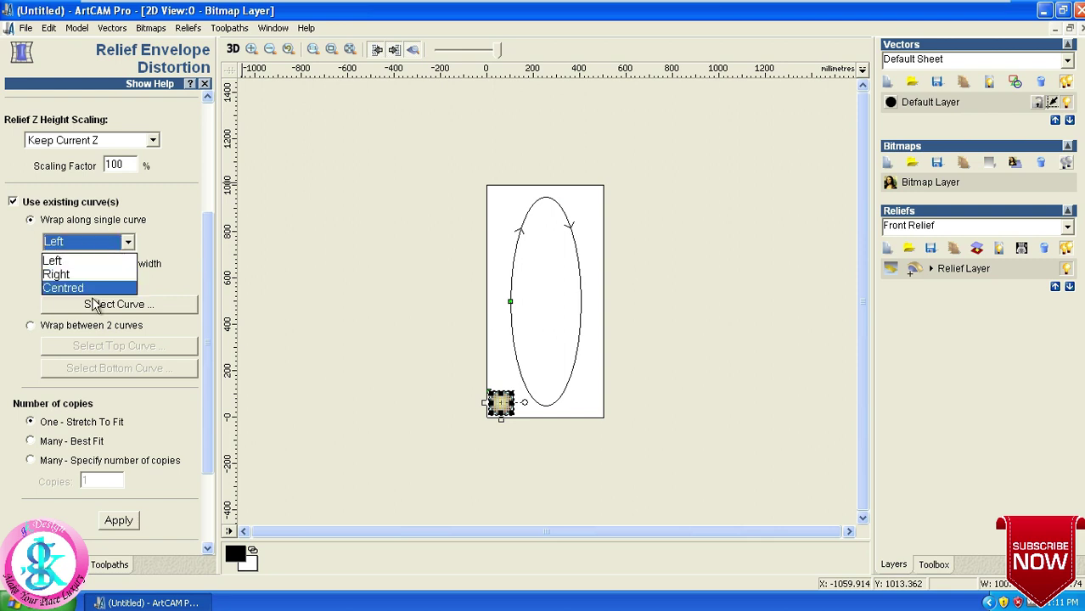
pyautogui.click(92, 291)
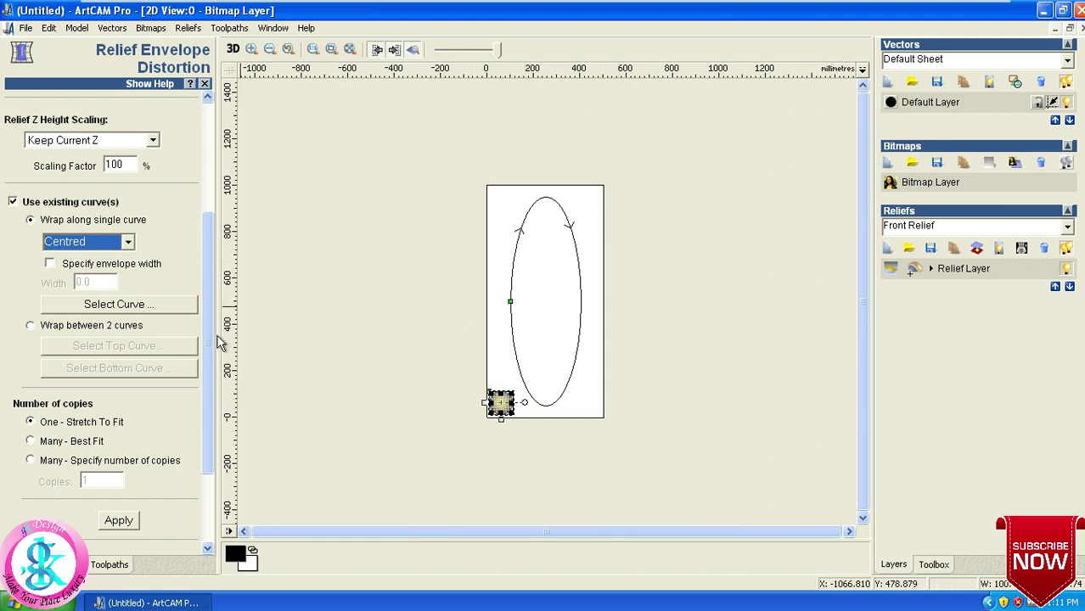
# Step: Try Many - Best Fit for the number of copies, then switch to a specified number
pyautogui.moveTo(213, 333); pyautogui.dragTo(217, 417)
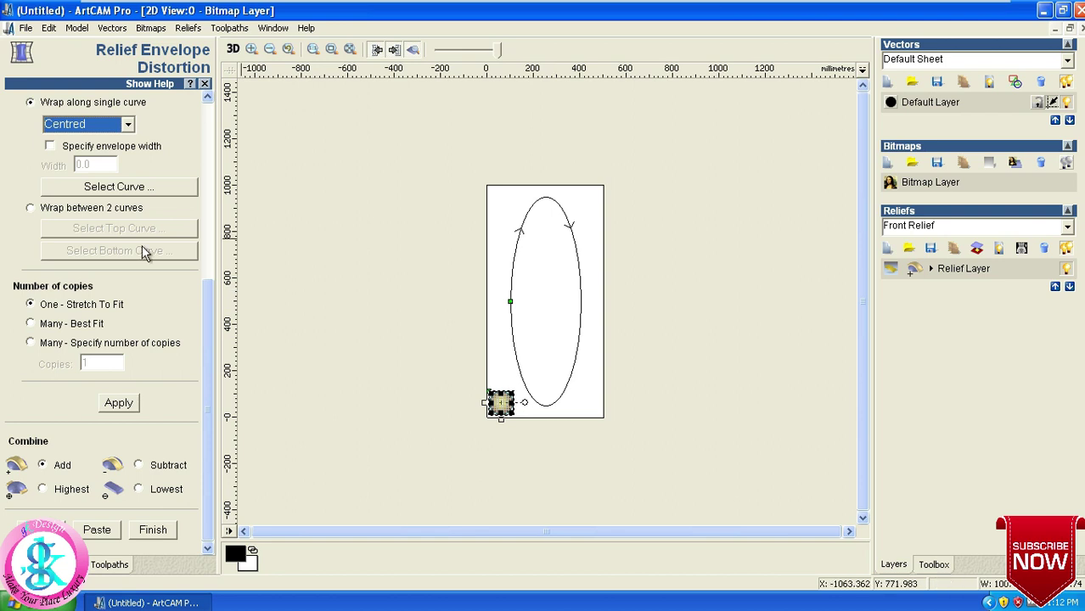
pyautogui.click(46, 324)
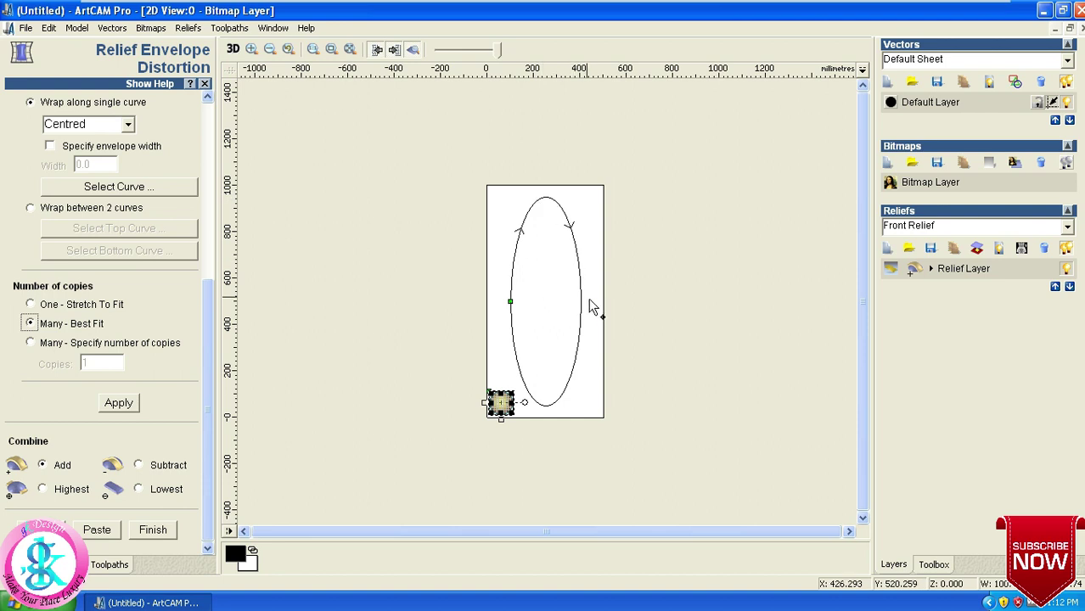
pyautogui.click(31, 343)
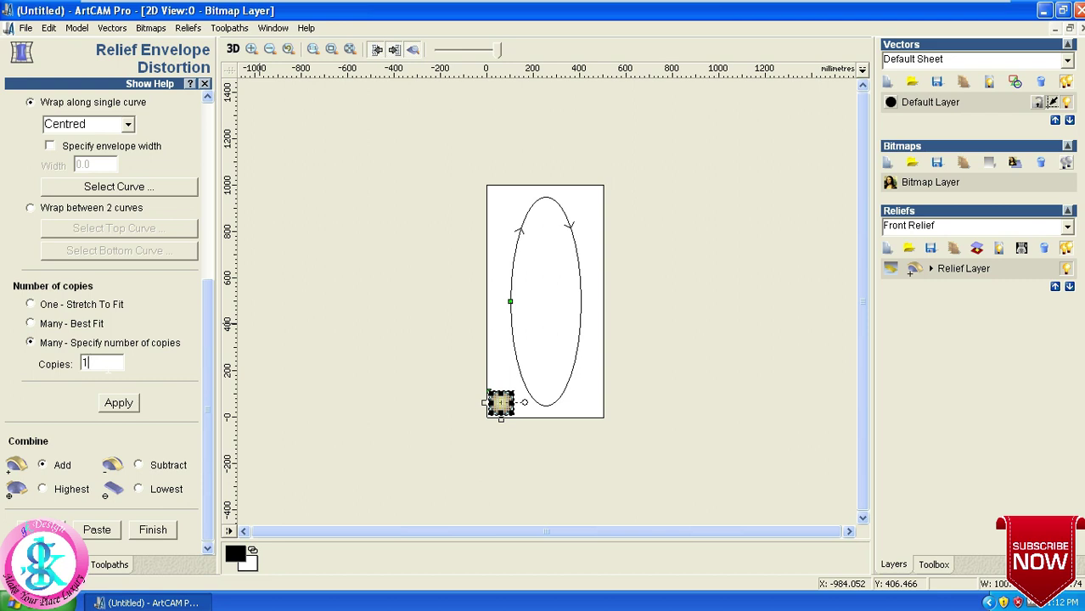
# Step: Reselect Many - Best Fit, apply the wrap, paste the beads with Add, and finish
pyautogui.click(44, 327)
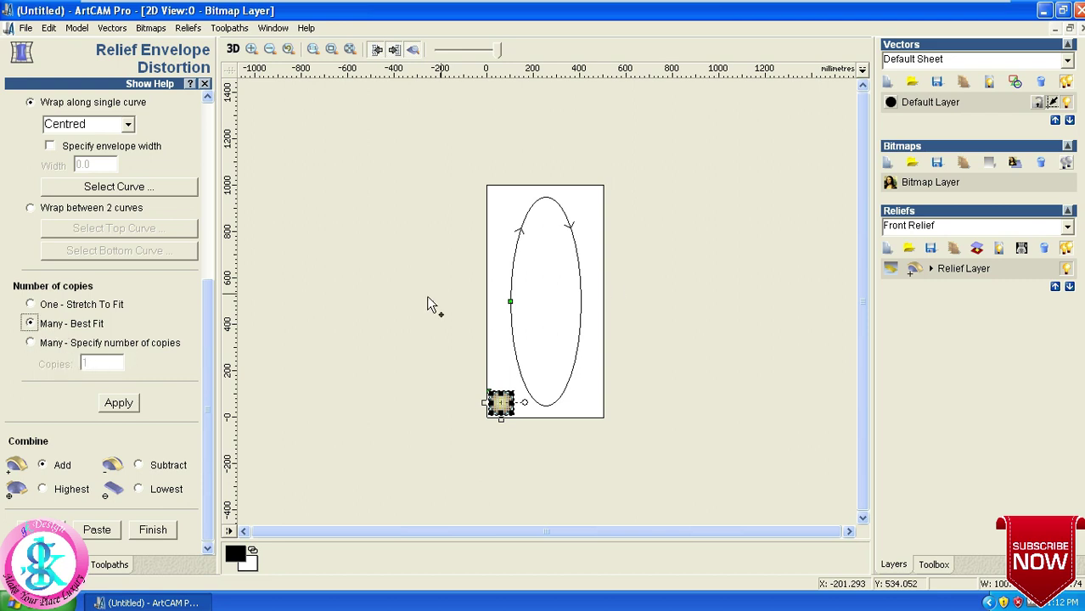
pyautogui.click(130, 412)
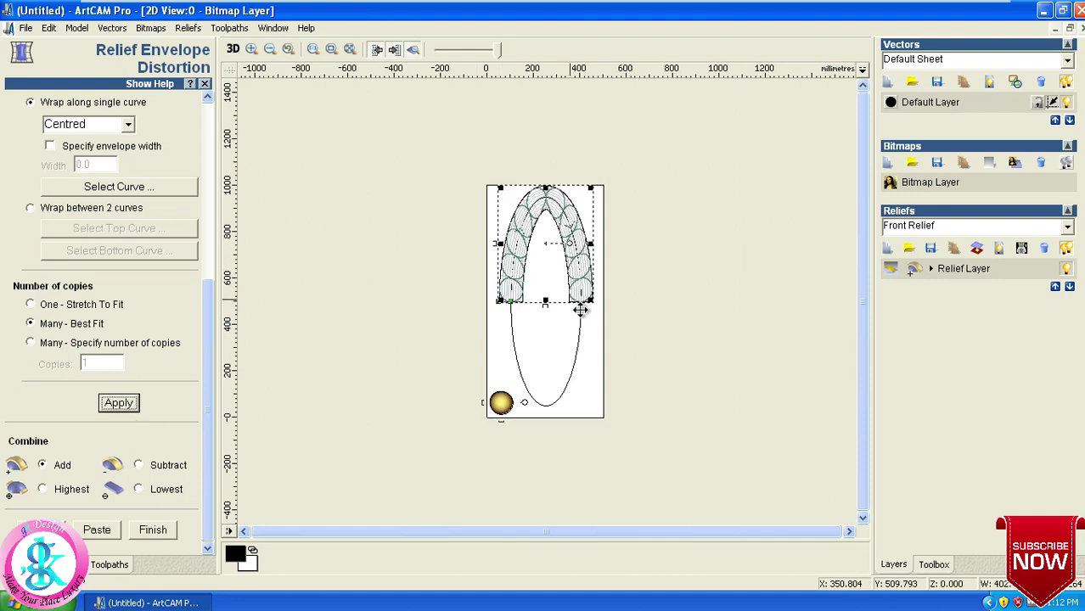
pyautogui.click(102, 533)
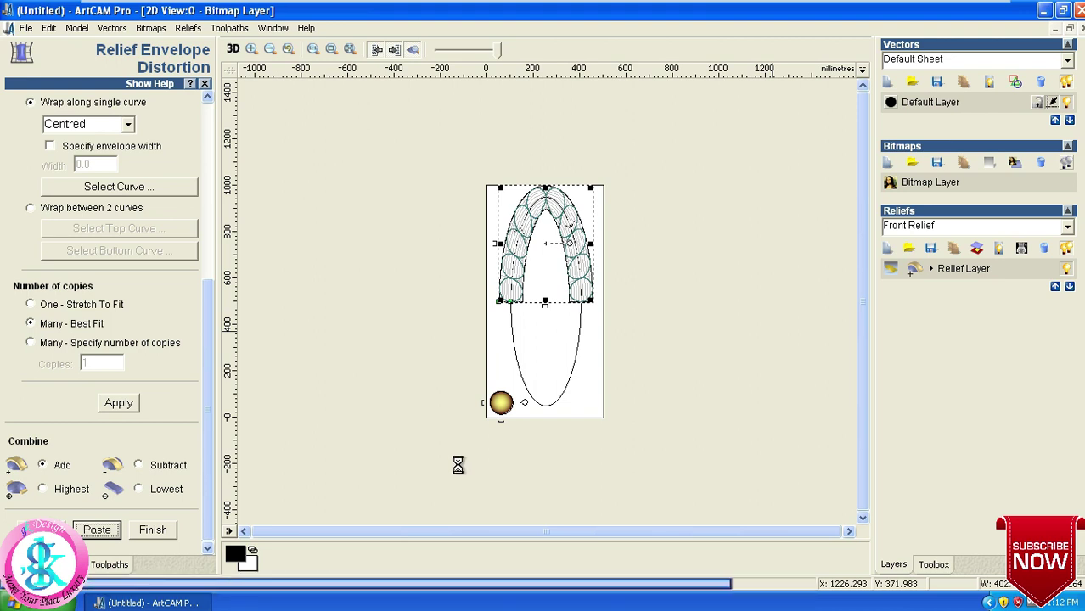
pyautogui.click(168, 537)
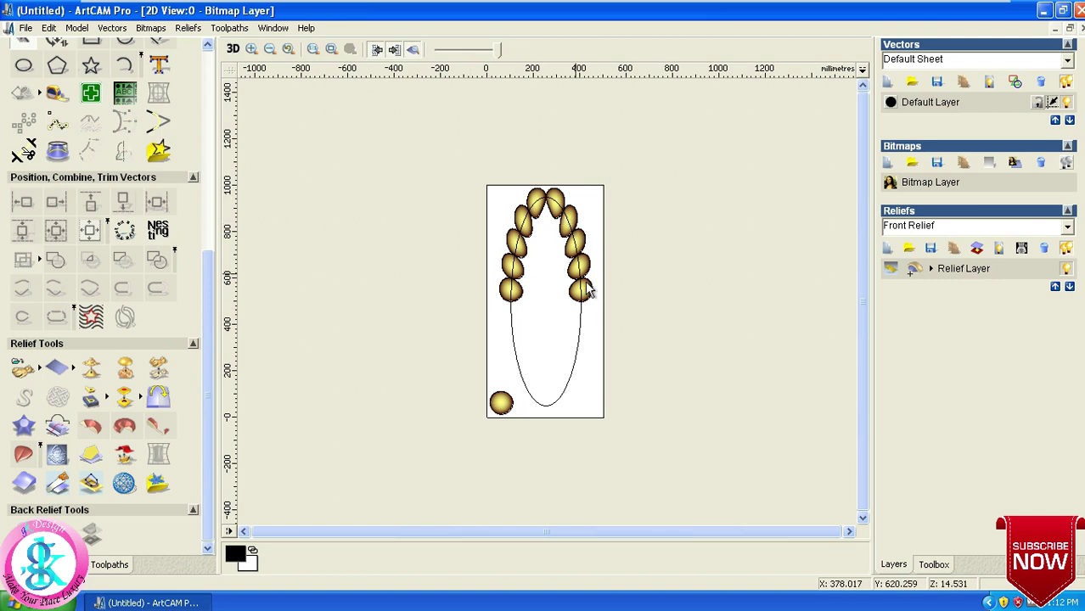
# Step: Minimize ArtCAM and browse Shared Folders to Projects > GLOWVISION > Door Panel 1
pyautogui.click(1043, 10)
pyautogui.rightClick(339, 224)
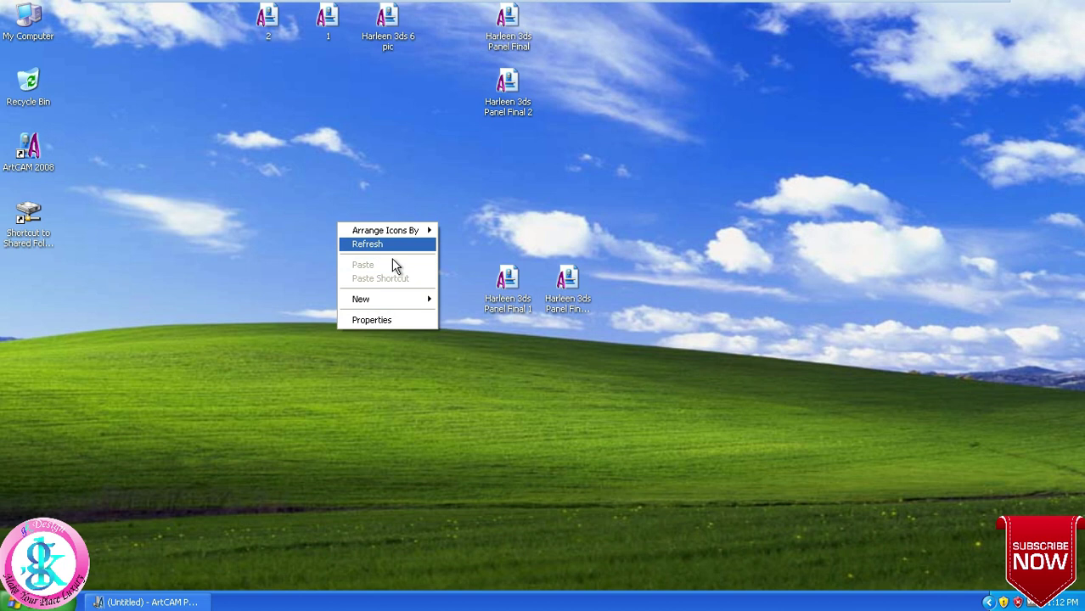
pyautogui.click(387, 244)
pyautogui.doubleClick(48, 225)
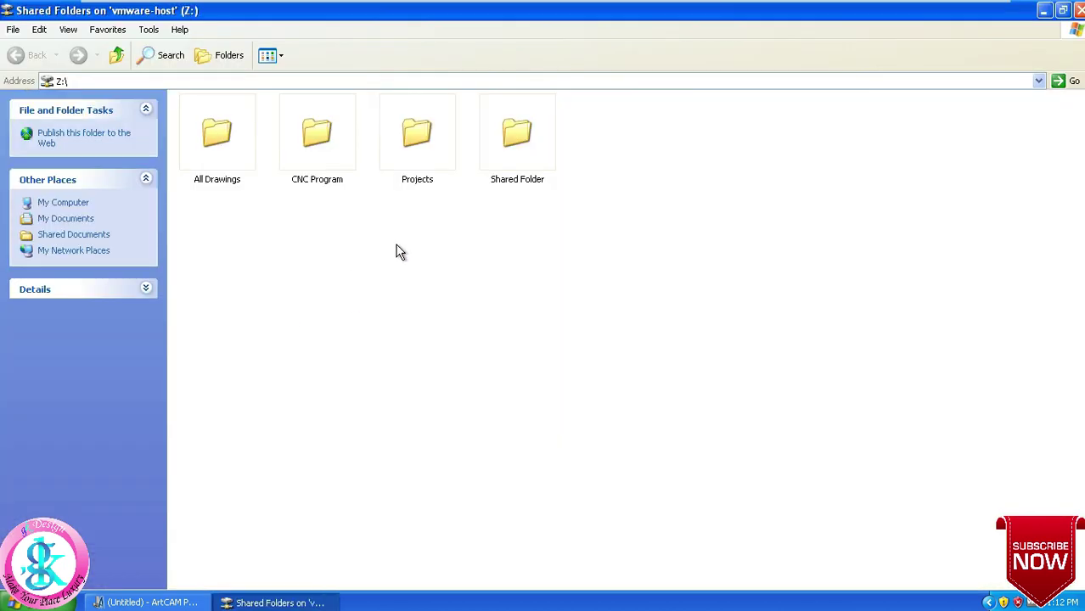
pyautogui.doubleClick(417, 136)
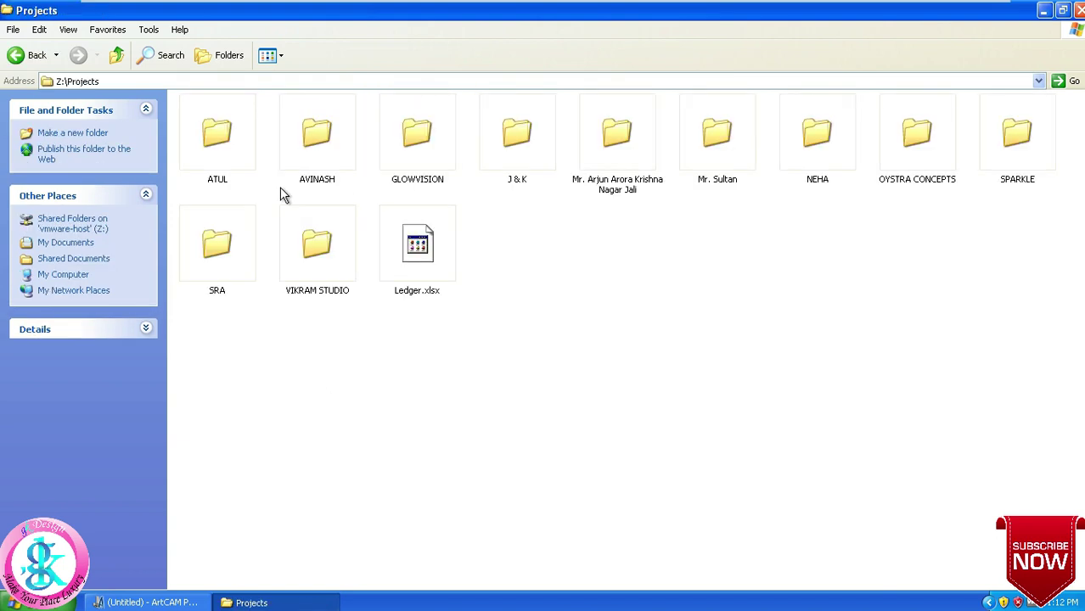
pyautogui.doubleClick(435, 150)
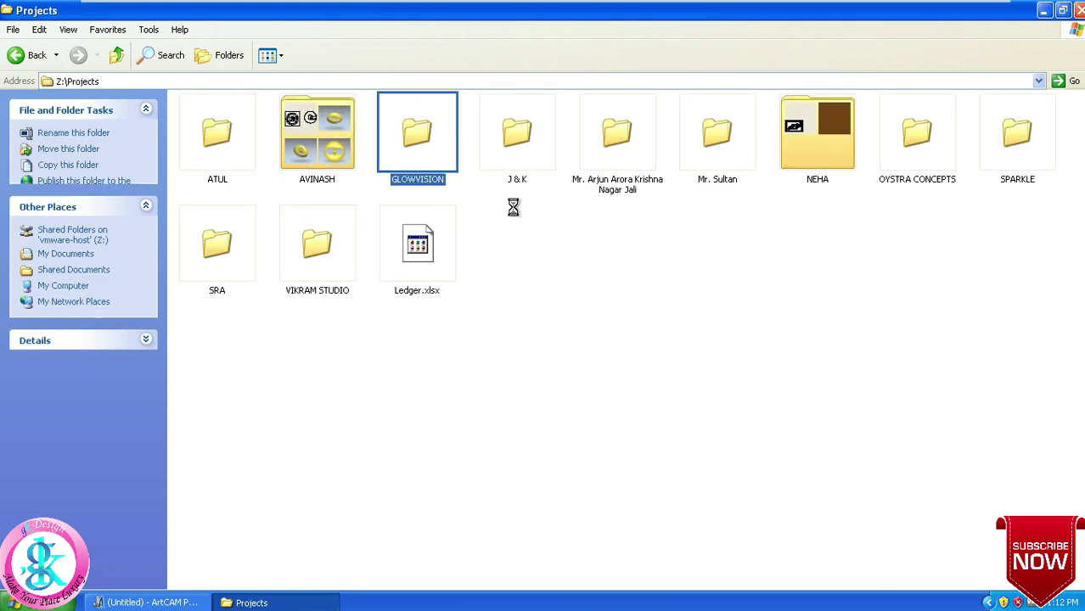
pyautogui.doubleClick(241, 140)
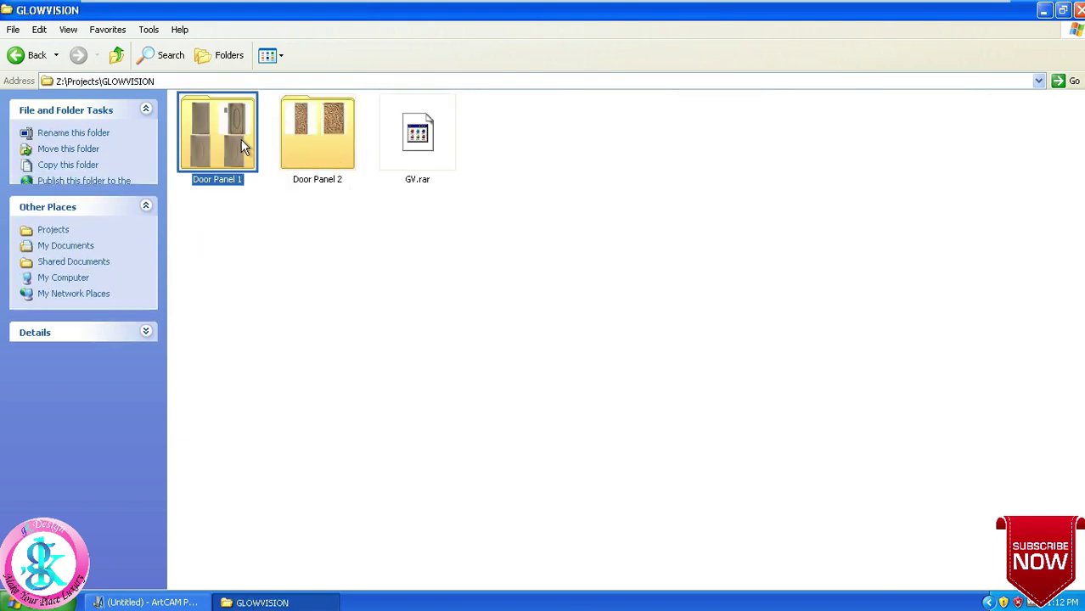
# Step: Open Door Panel 3D Final 1 from the Revised folder and maximize its ArtCAM window
pyautogui.click(269, 55)
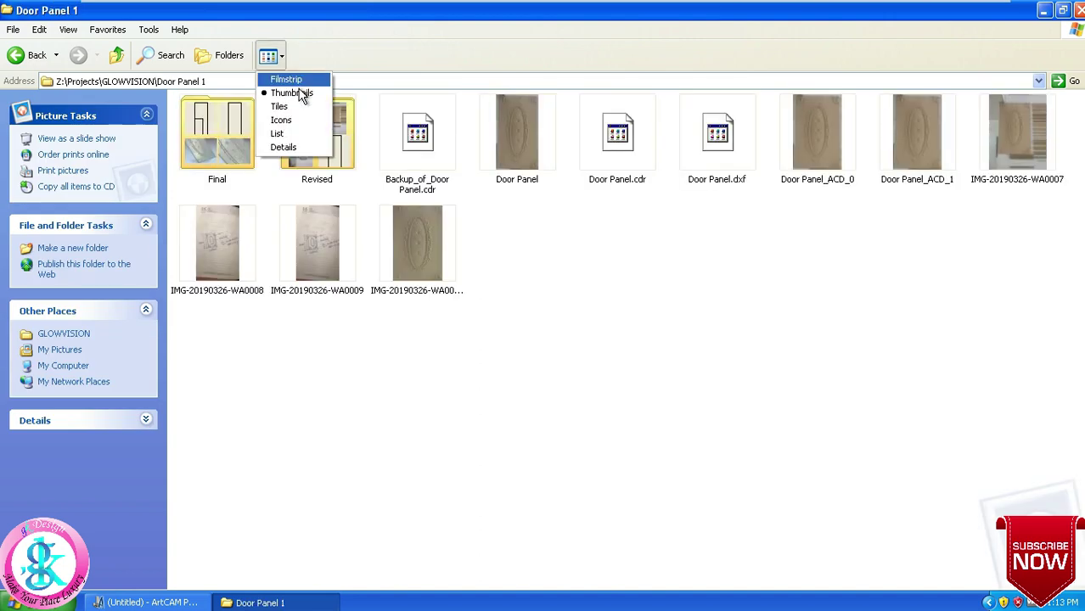
pyautogui.click(301, 92)
pyautogui.doubleClick(340, 153)
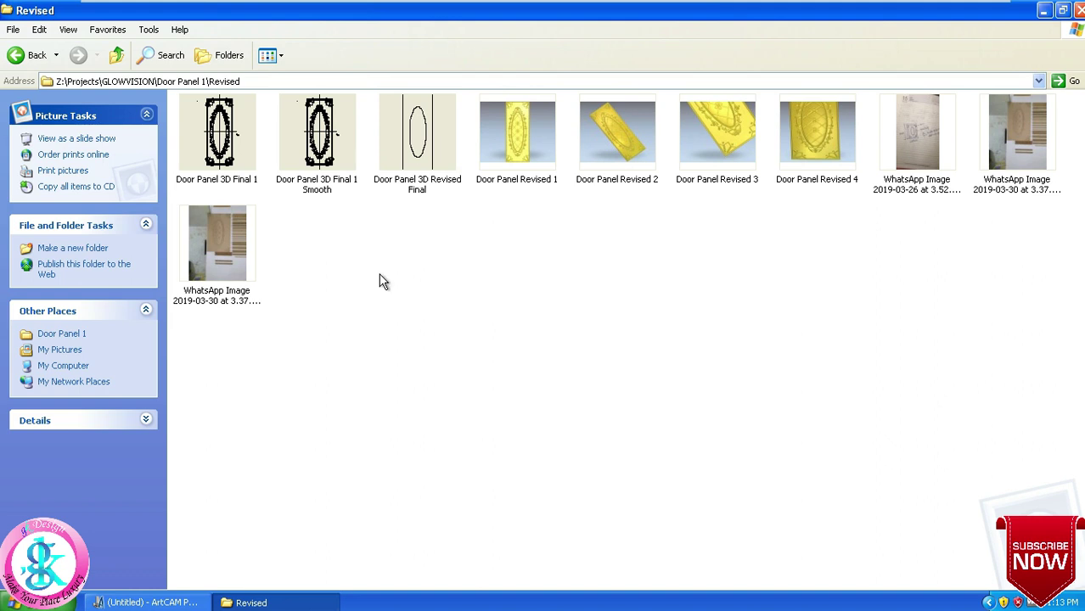
pyautogui.click(232, 140)
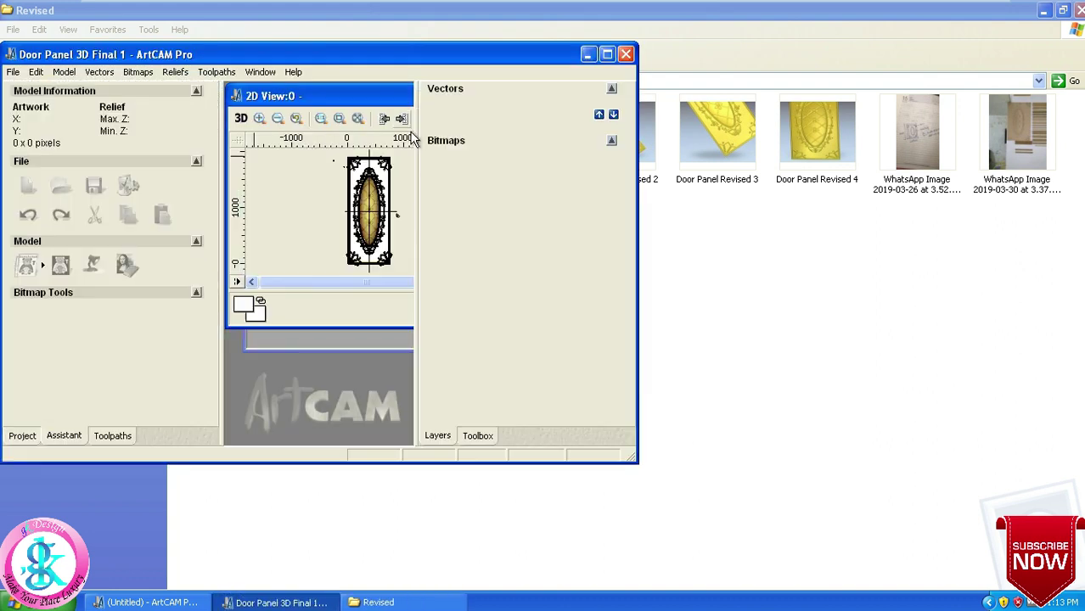
pyautogui.click(606, 53)
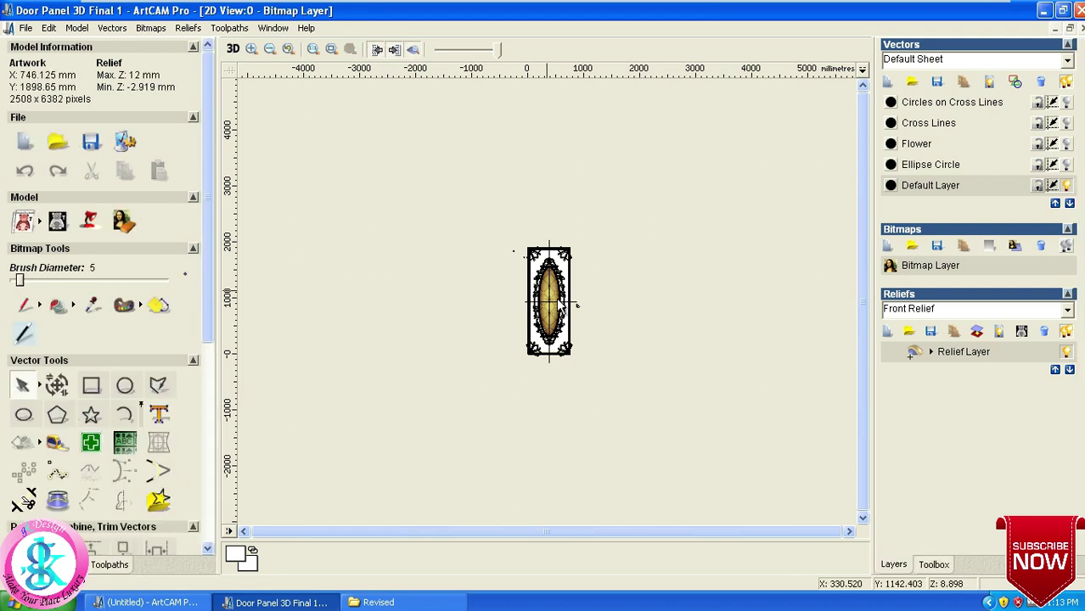
# Step: Zoom in on the beaded oval border, then minimize ArtCAM and the VMware window
pyautogui.scroll(2, 554, 301)
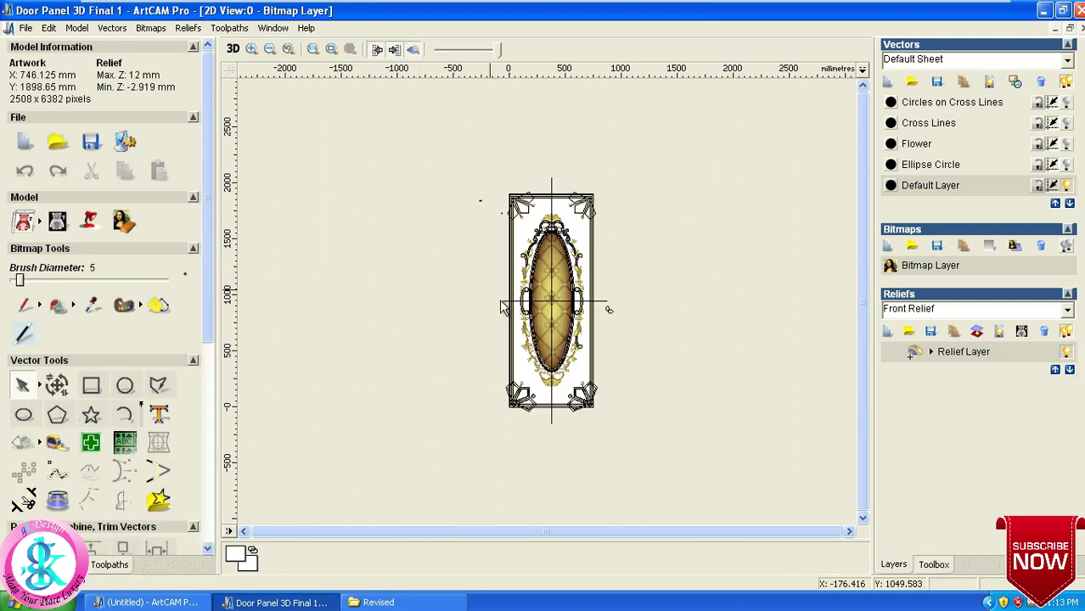
pyautogui.scroll(5, 547, 299)
pyautogui.scroll(7, 543, 295)
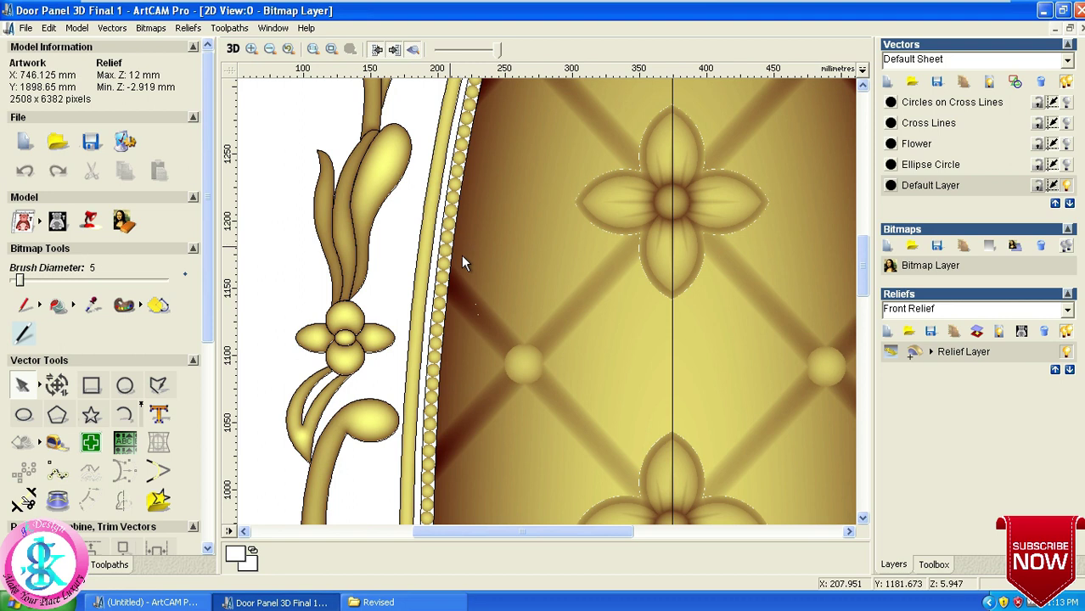
pyautogui.scroll(2, 461, 257)
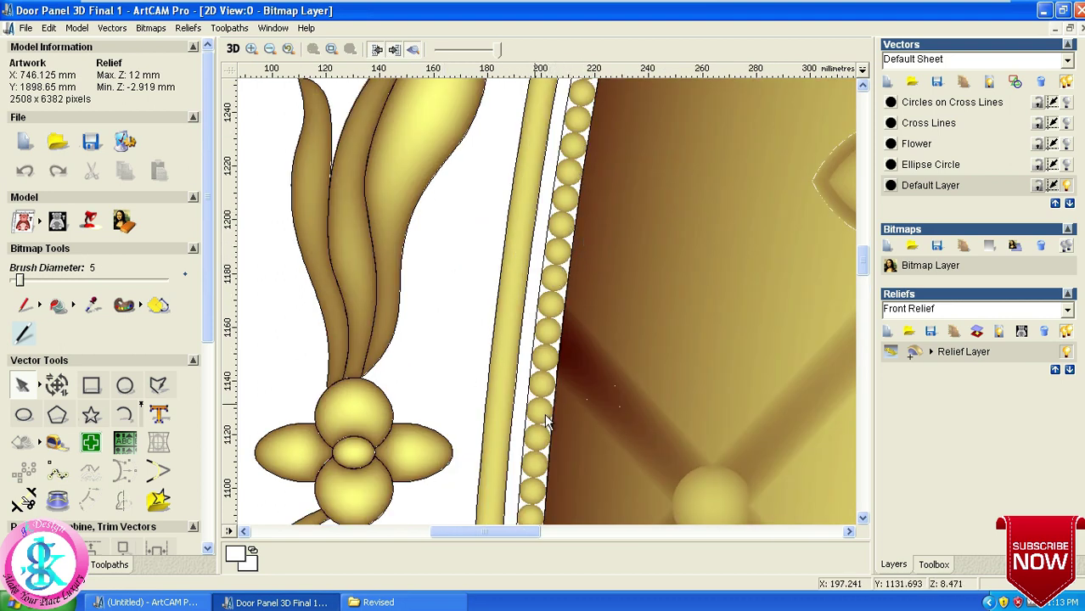
pyautogui.scroll(-2, 550, 415)
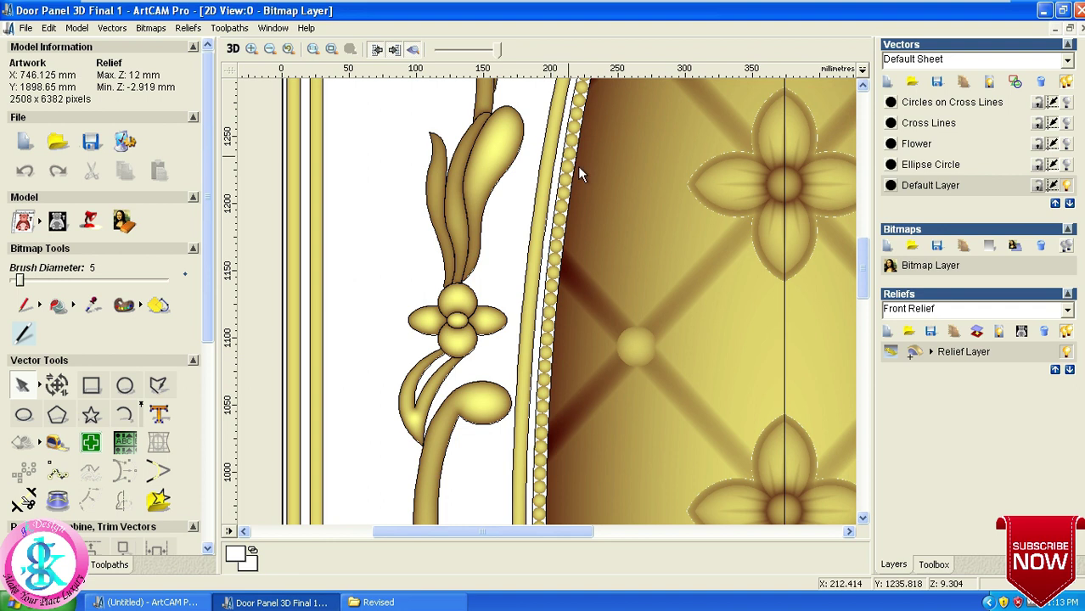
pyautogui.scroll(-2, 577, 166)
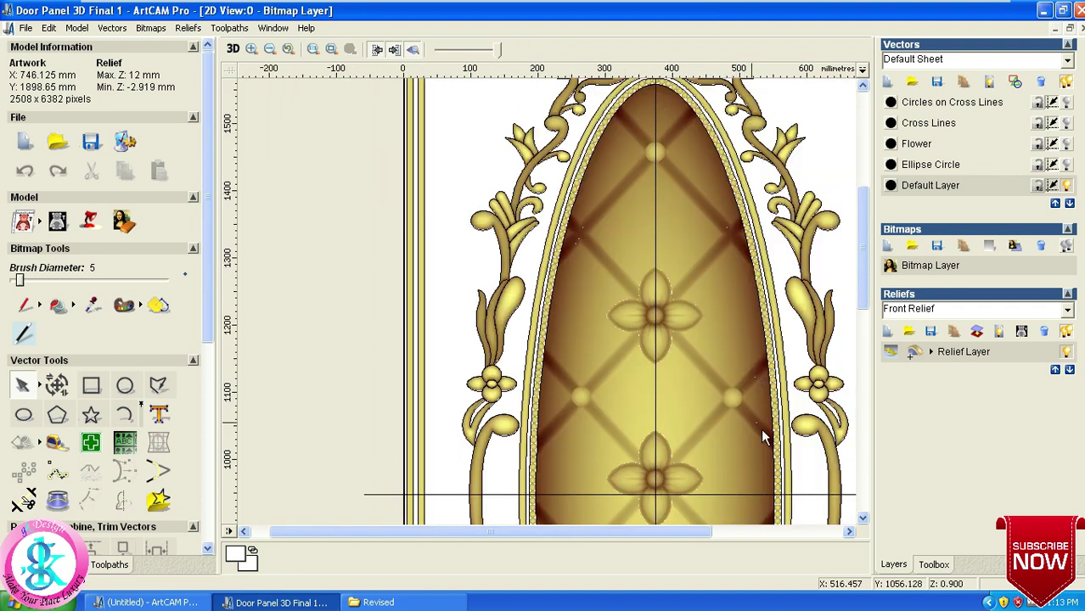
pyautogui.scroll(-2, 585, 521)
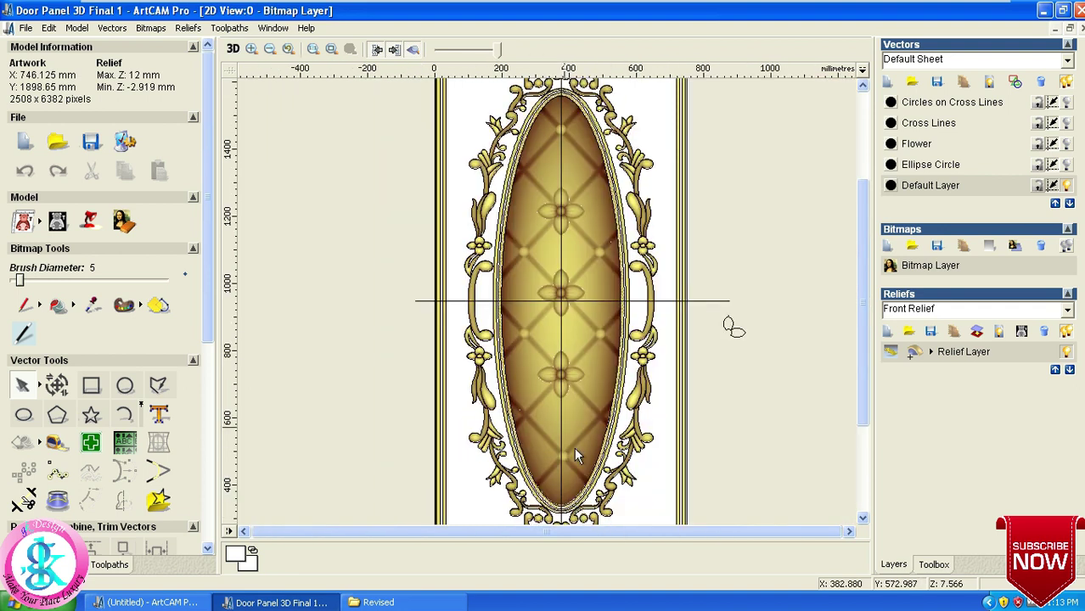
pyautogui.scroll(2, 536, 314)
pyautogui.scroll(1, 471, 353)
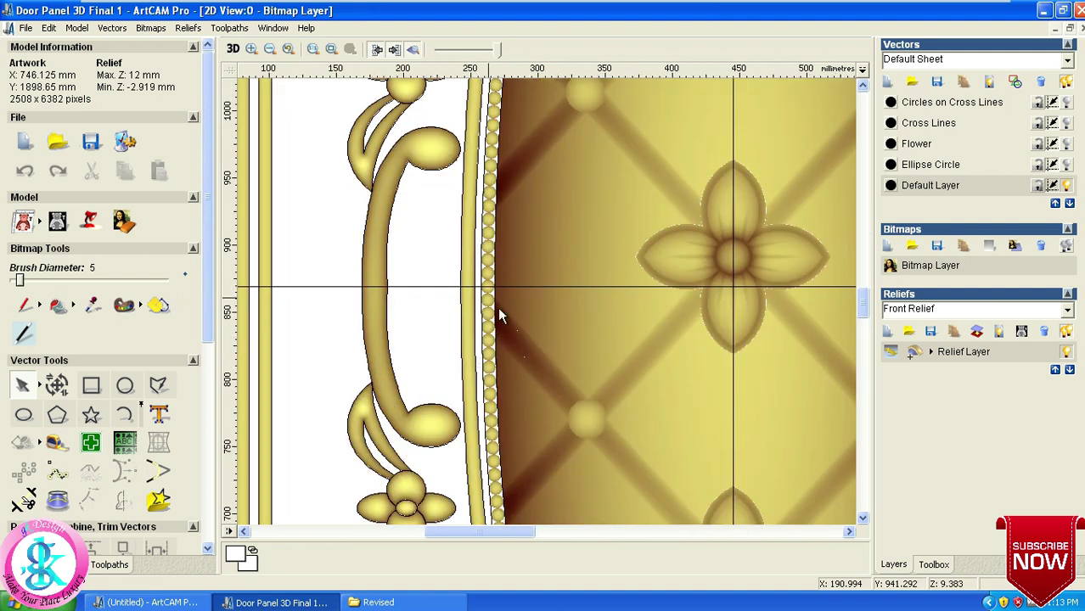
pyautogui.scroll(1, 497, 307)
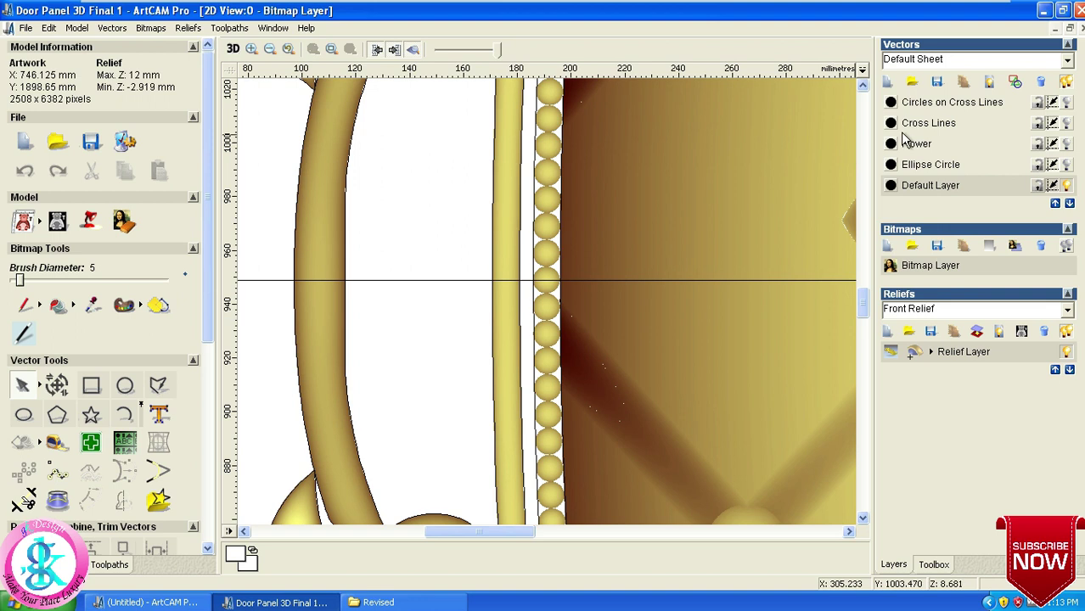
pyautogui.click(1043, 10)
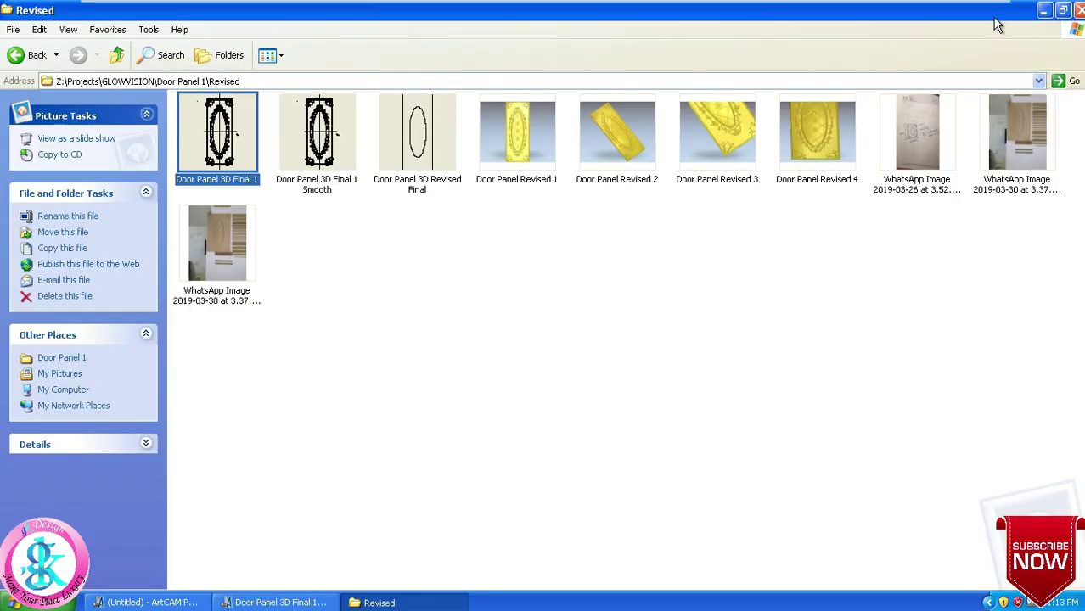
pyautogui.moveTo(998, 4)
pyautogui.click(946, 10)
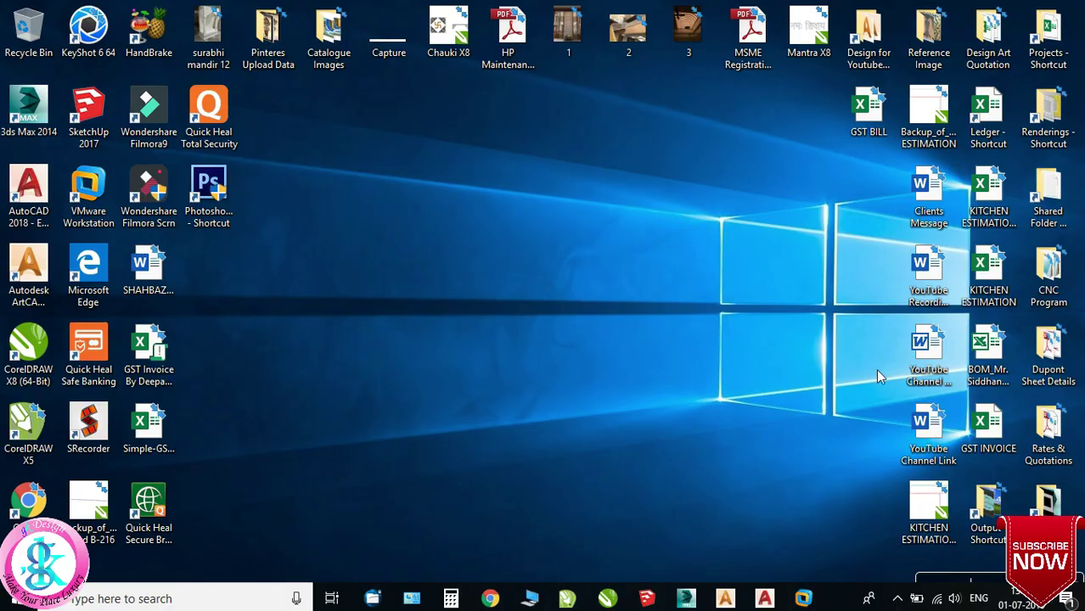